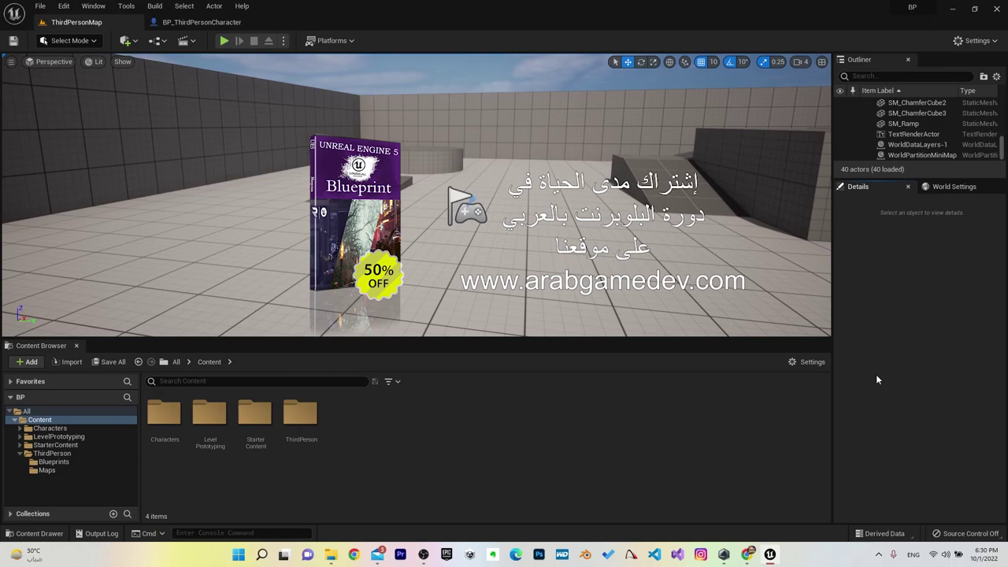
Step: Close the docked Content Browser, summon the Content Drawer with Ctrl+Space, and dock it in the layout
click(77, 347)
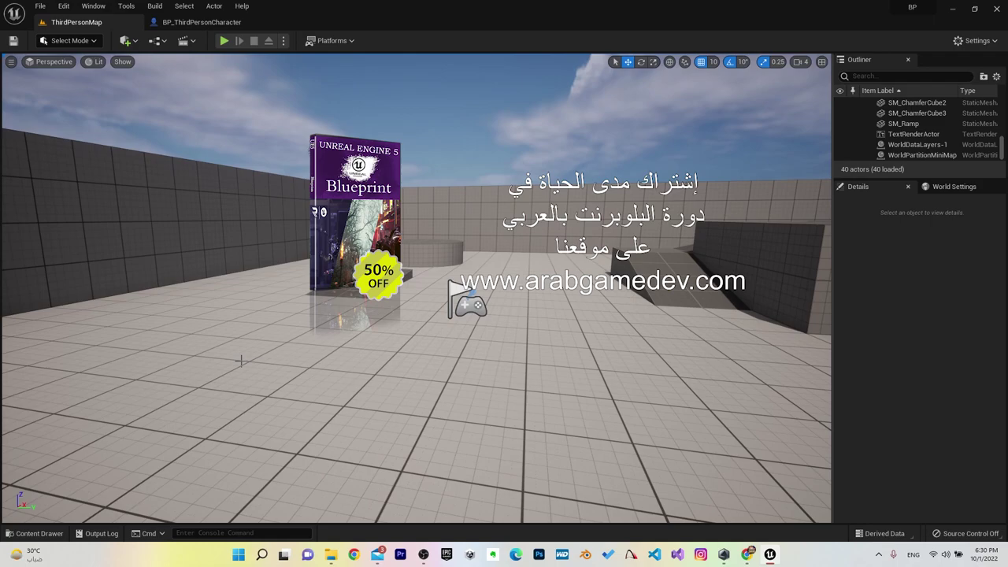
key(ctrl+space)
key(ctrl+space)
key(ctrl+space)
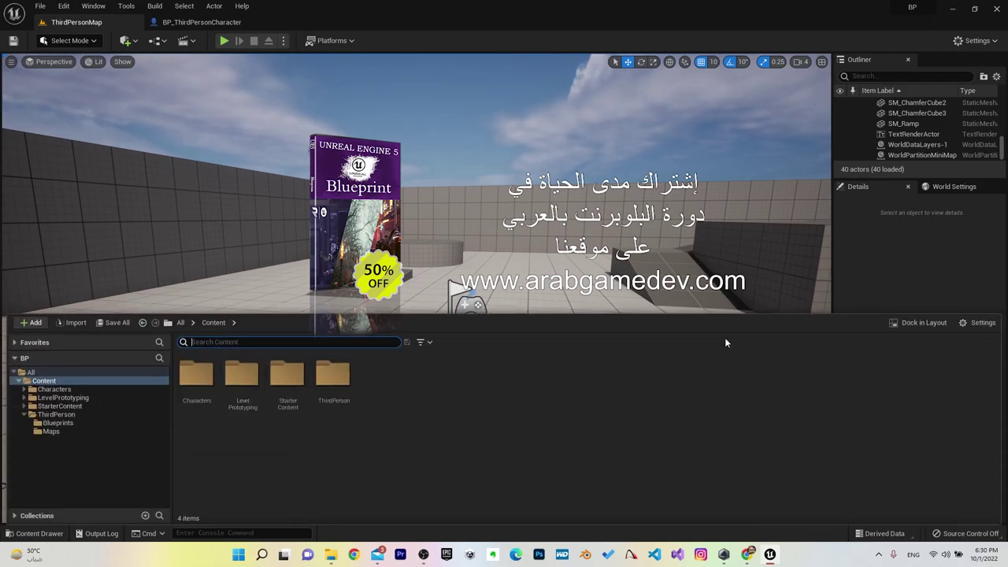
key(ctrl+space)
key(ctrl+space)
key(ctrl+space)
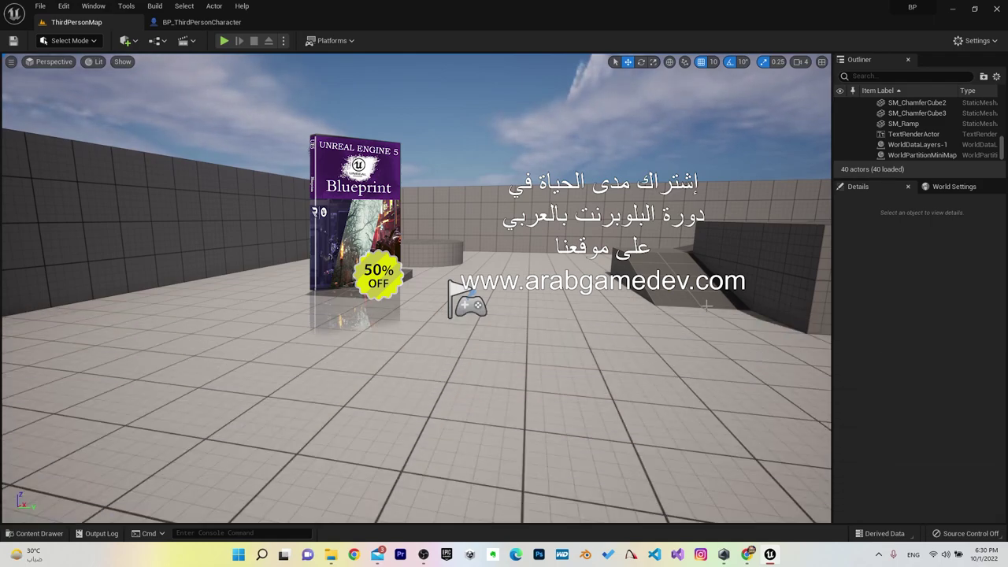
key(ctrl+space)
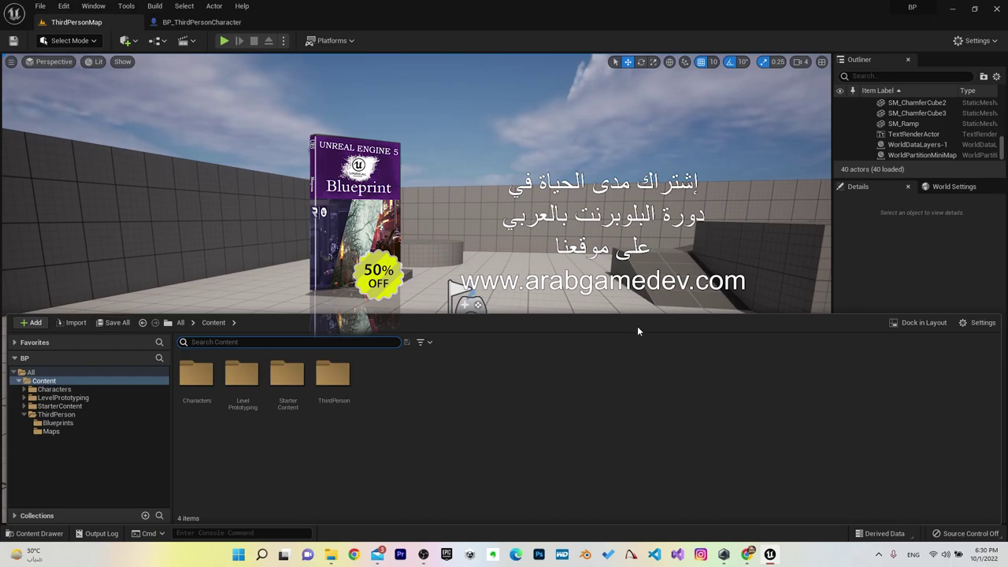
click(926, 324)
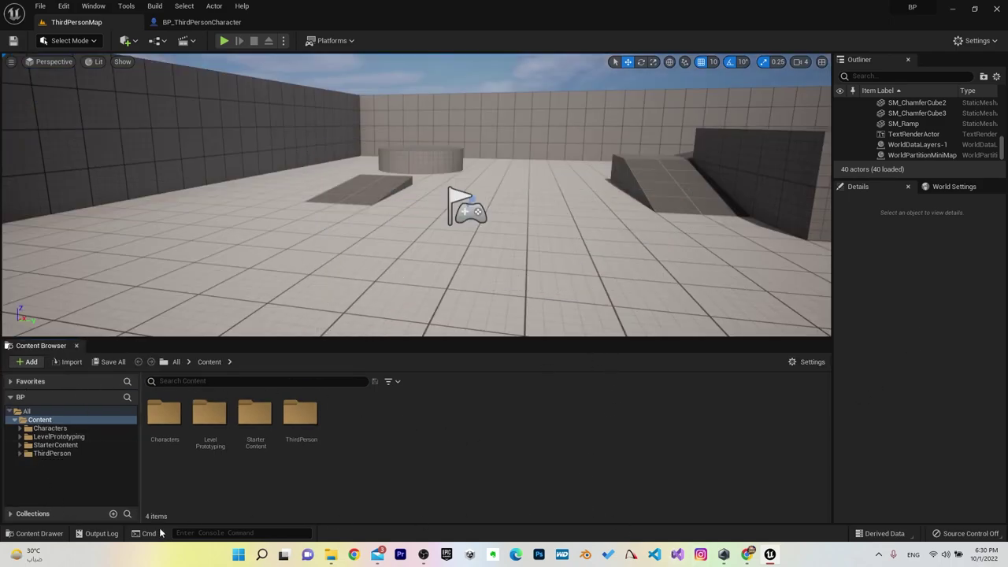
click(202, 22)
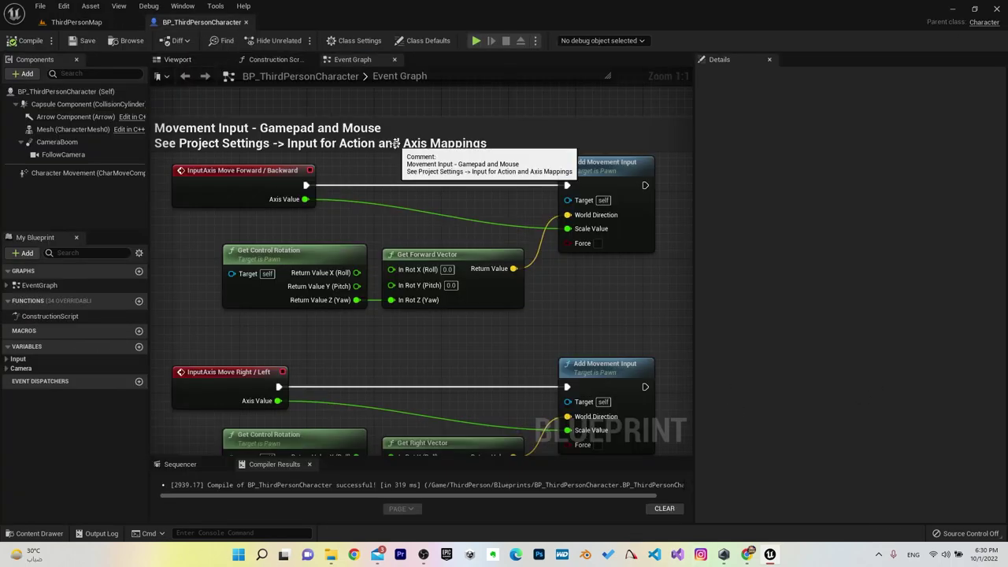
key(ctrl+space)
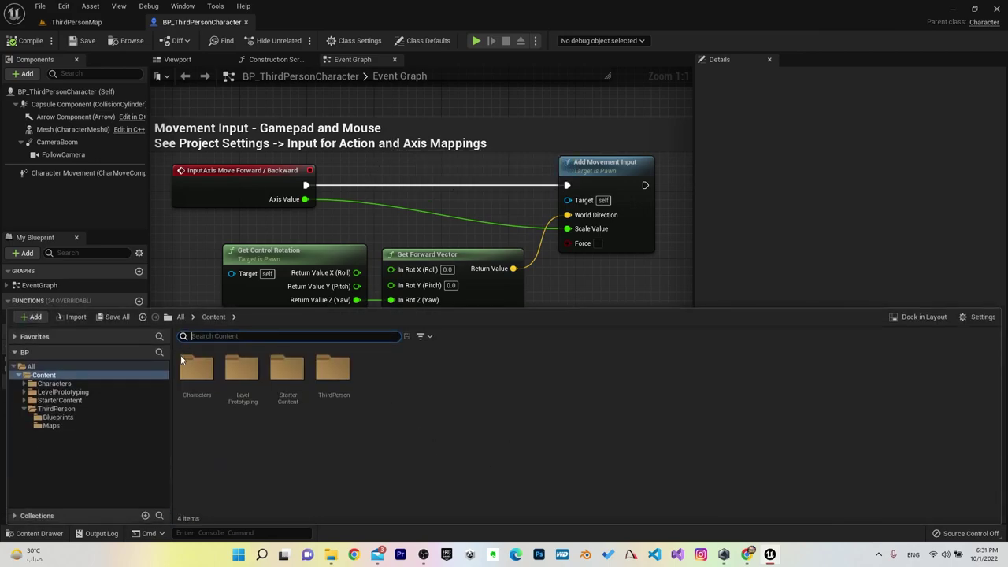
click(76, 22)
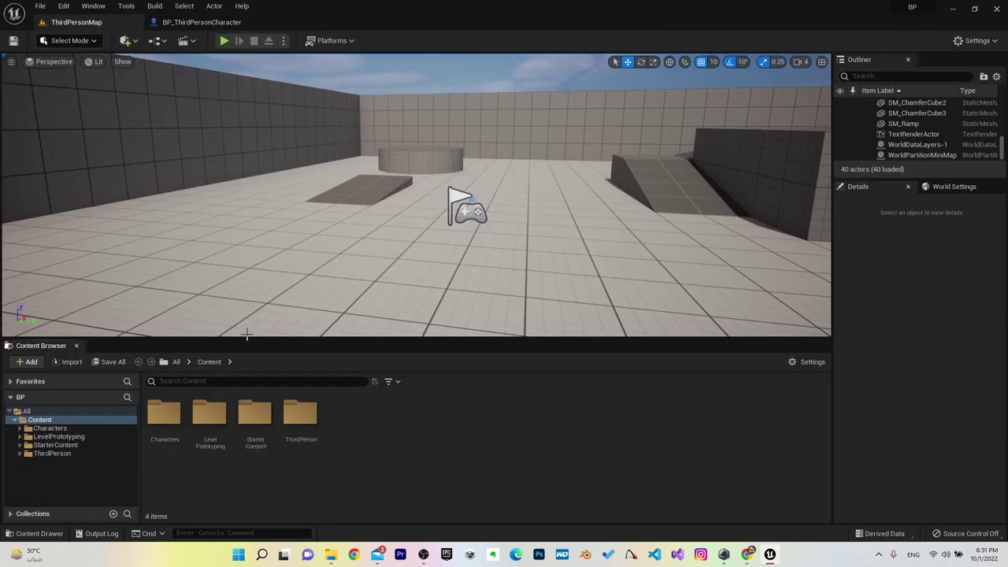
click(311, 441)
click(63, 428)
click(37, 421)
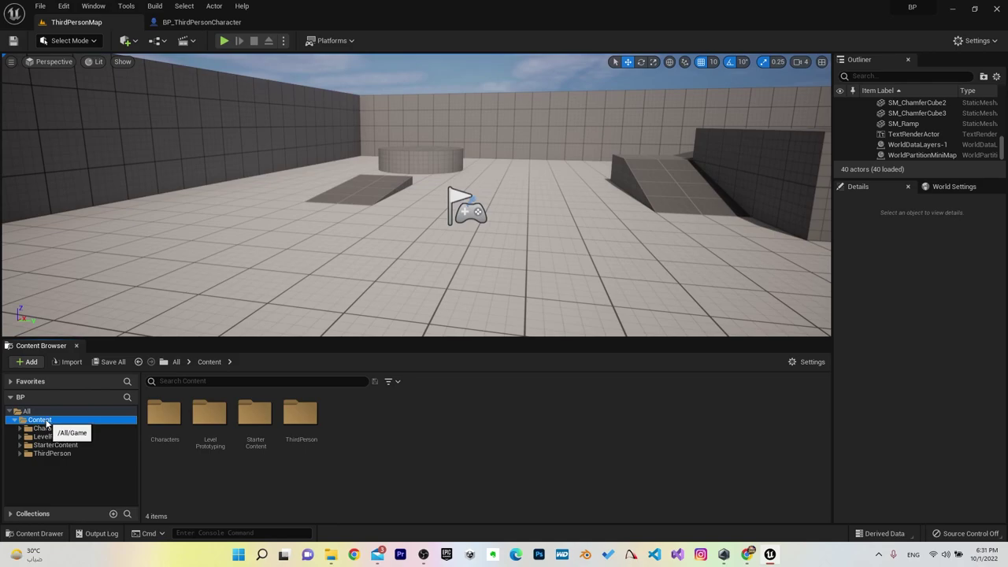
Step: Add a new folder called 'BP' under Content from its right-click menu
right_click(47, 423)
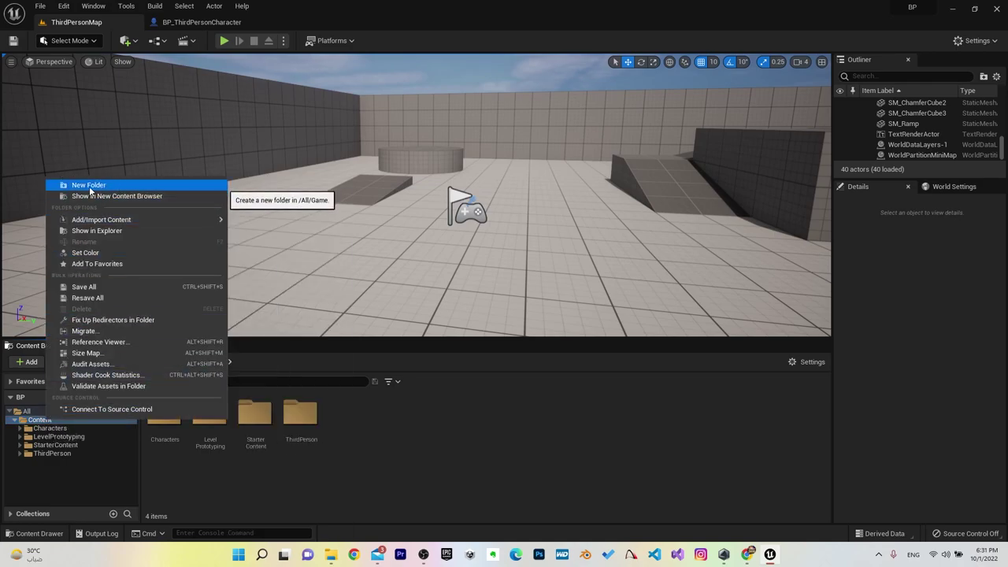
right_click(47, 425)
right_click(48, 426)
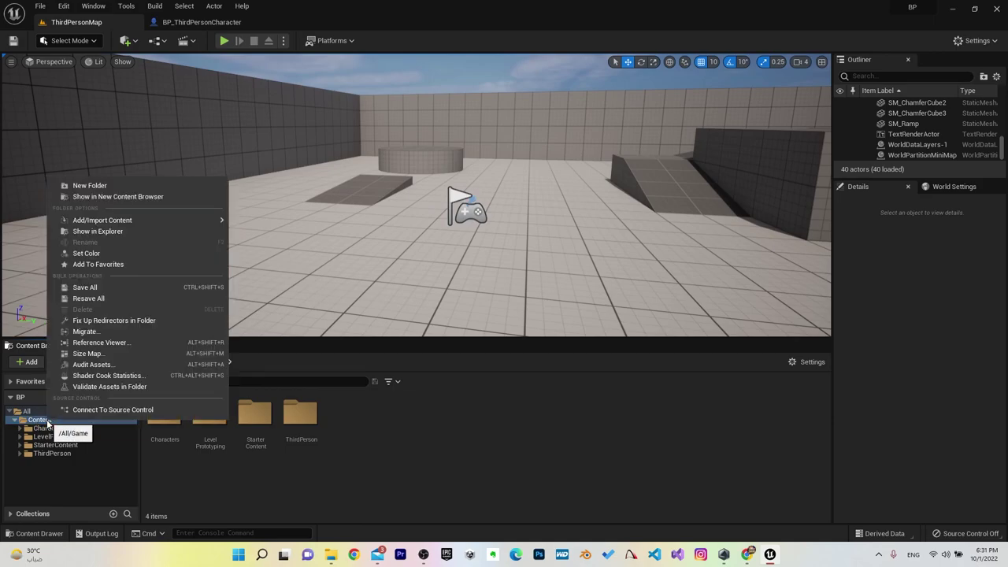
click(97, 186)
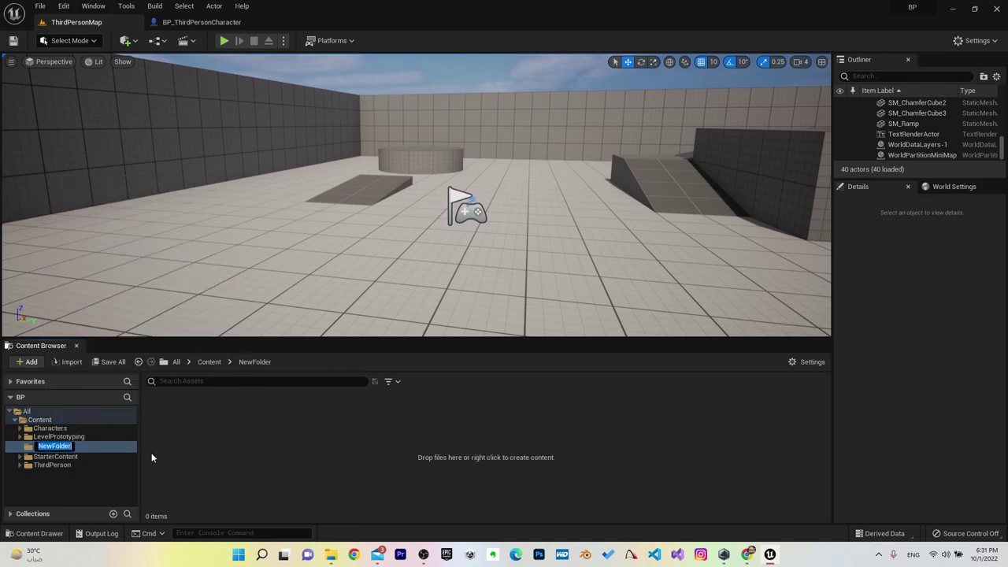
text(BP)
key(Return)
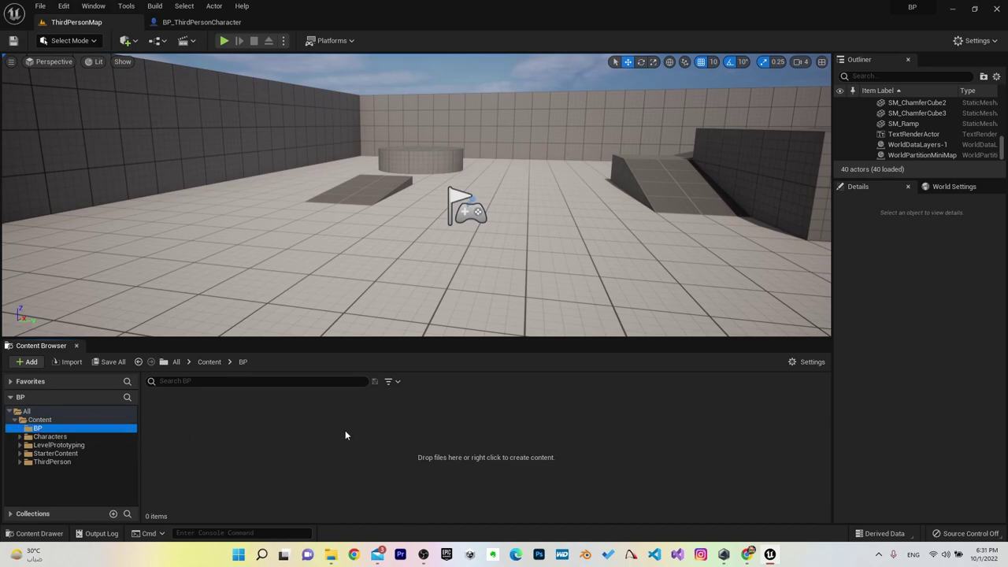
Step: Select the BP folder and look through the Add asset options
right_click(426, 433)
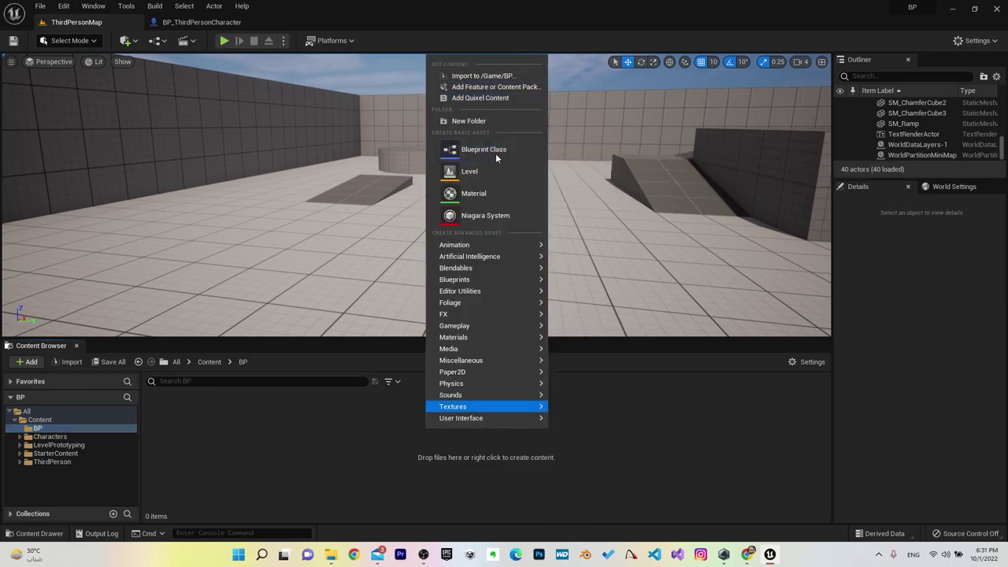
mouse_move(471, 272)
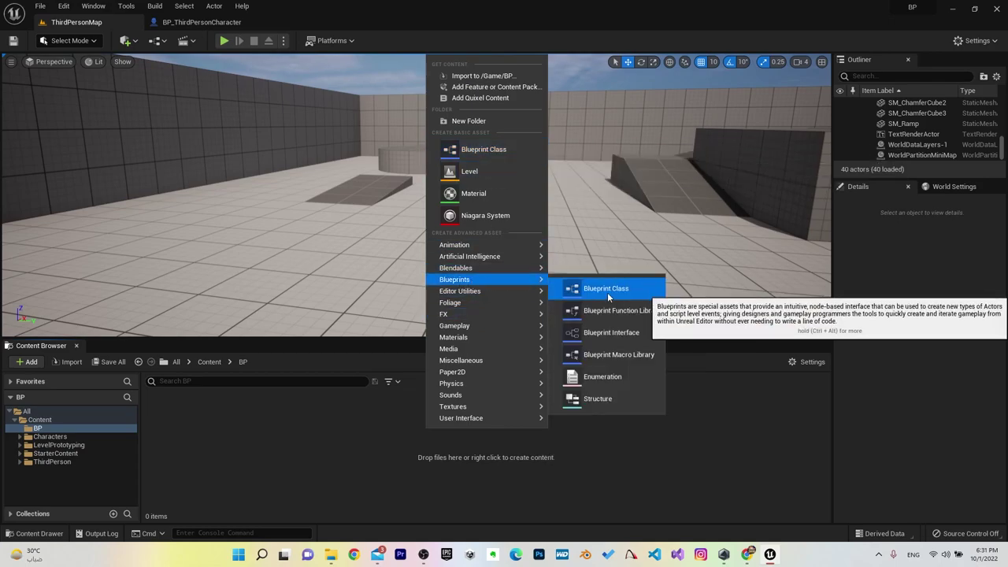
click(379, 460)
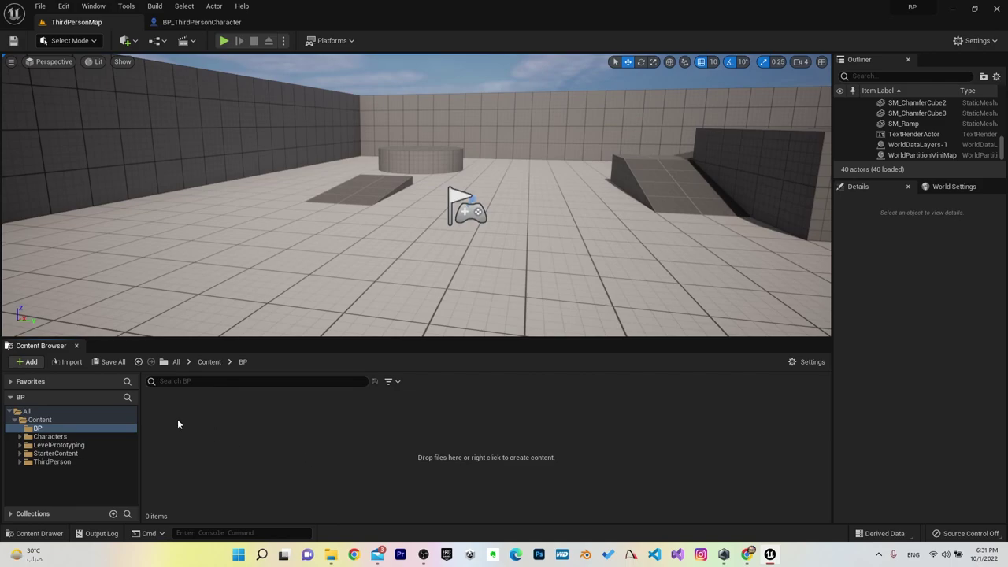
click(37, 427)
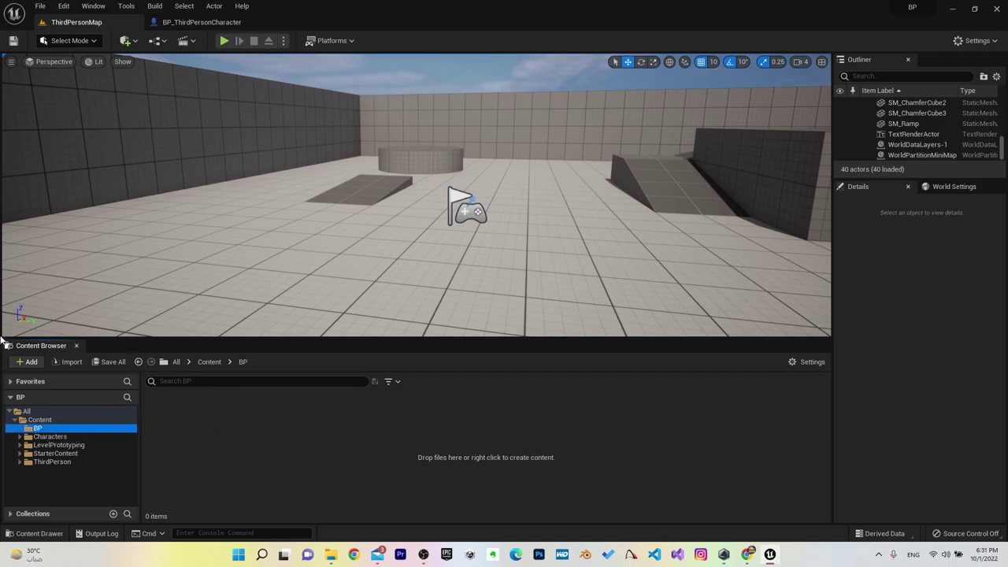
click(28, 362)
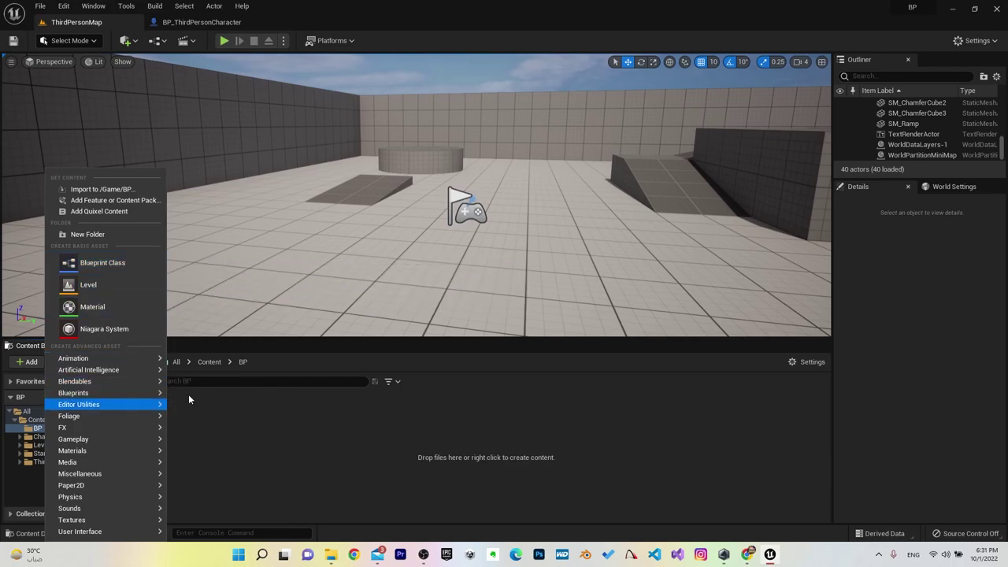
Step: Choose Blueprint Class from the empty BP folder's context menu and move Pick Parent Class higher
right_click(432, 439)
right_click(431, 439)
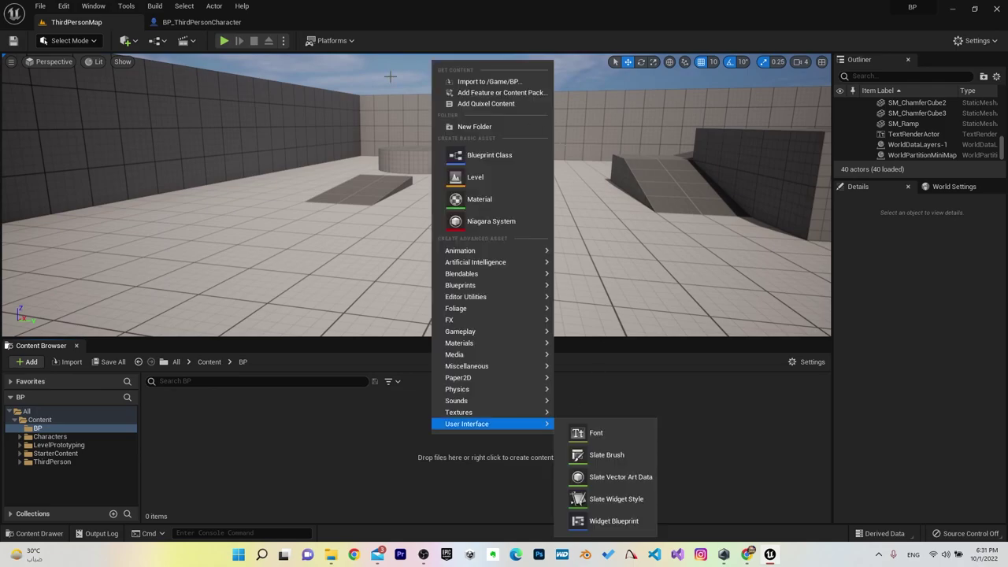
click(496, 161)
drag(488, 159, 486, 93)
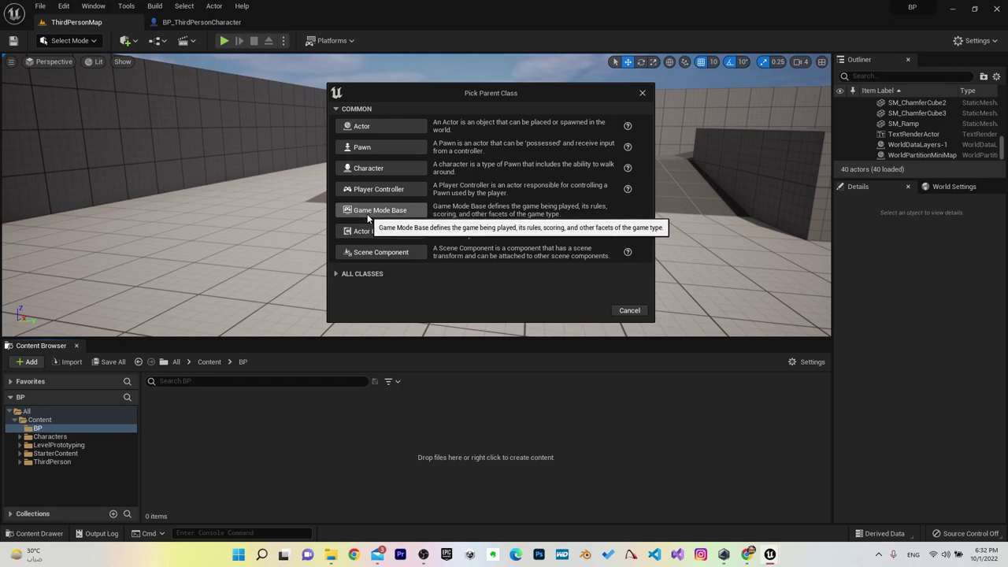
Step: Pick Actor as the parent class and name the new Blueprint 'VBP'
click(371, 128)
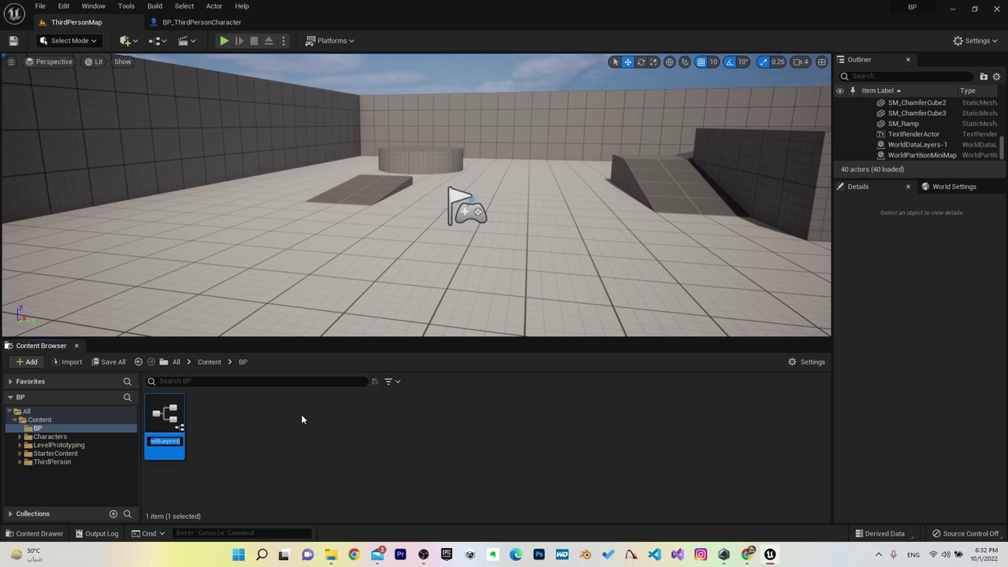
text(VBP)
key(Return)
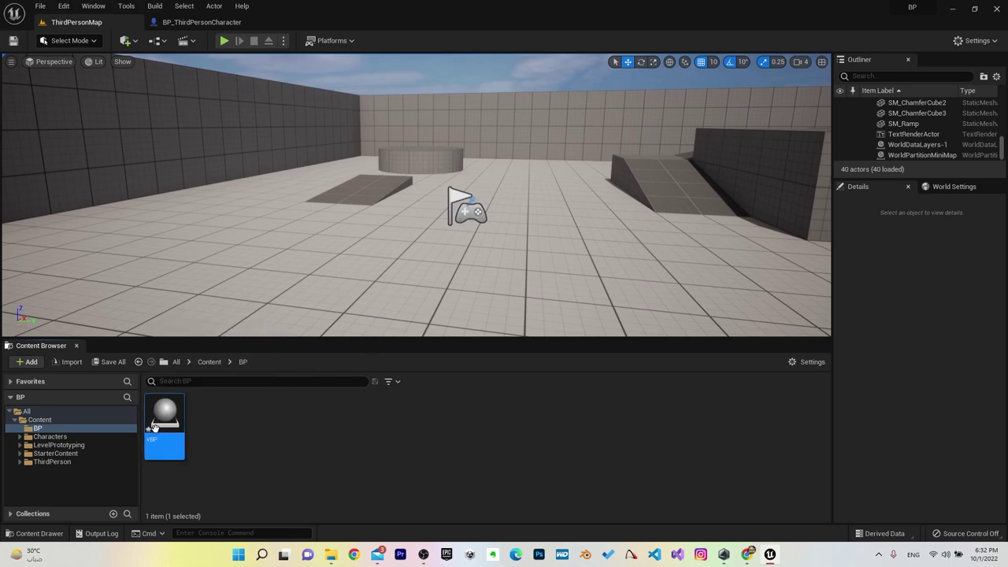
mouse_move(155, 428)
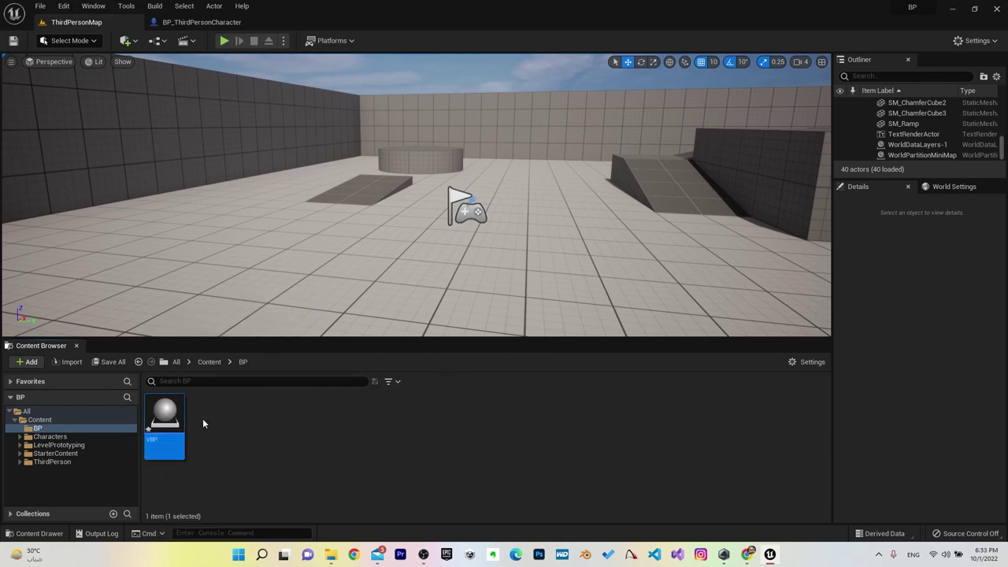
Step: Drop a VBP instance onto the ThirdPersonMap floor and run a quick Play test
drag(171, 414, 269, 254)
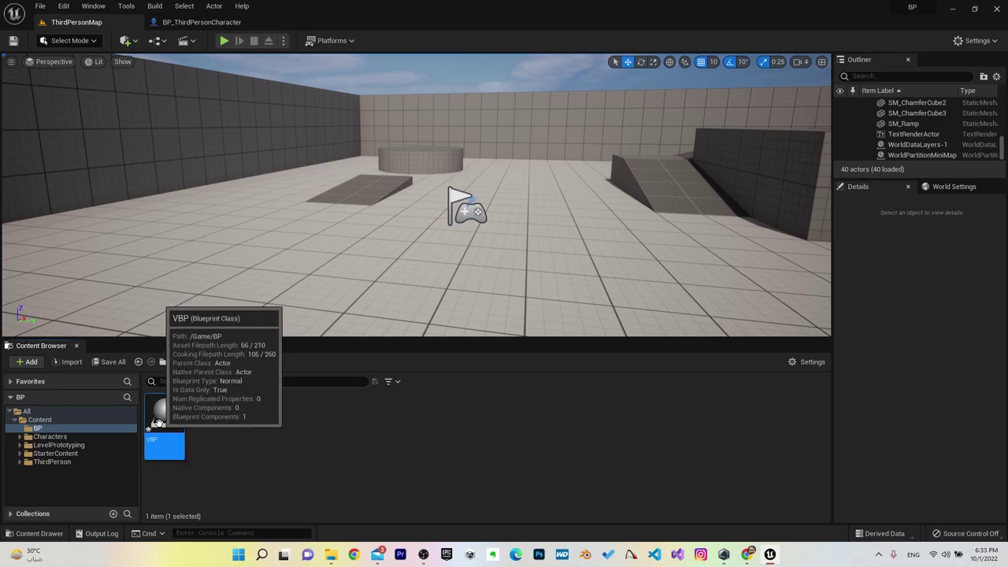
click(308, 268)
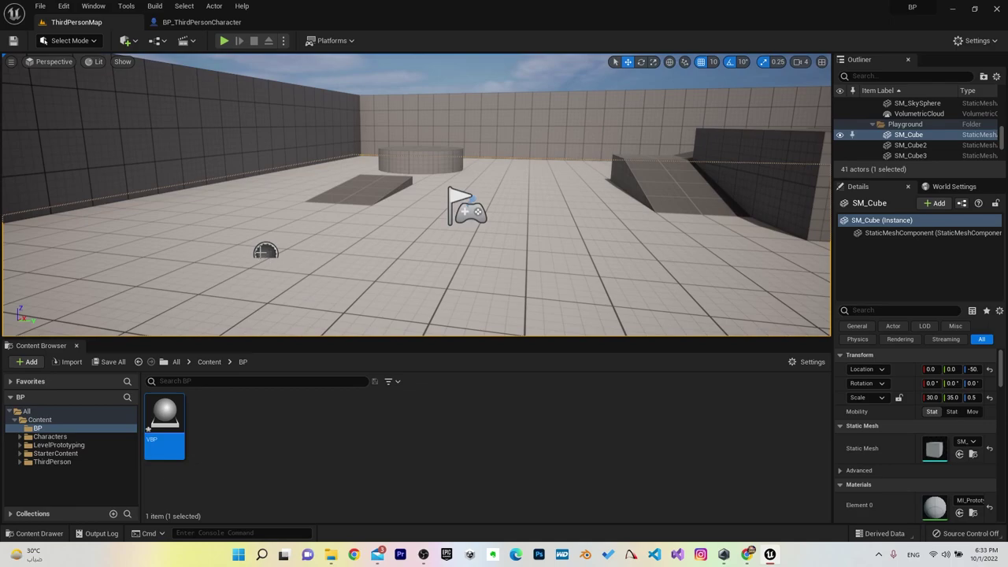
click(223, 40)
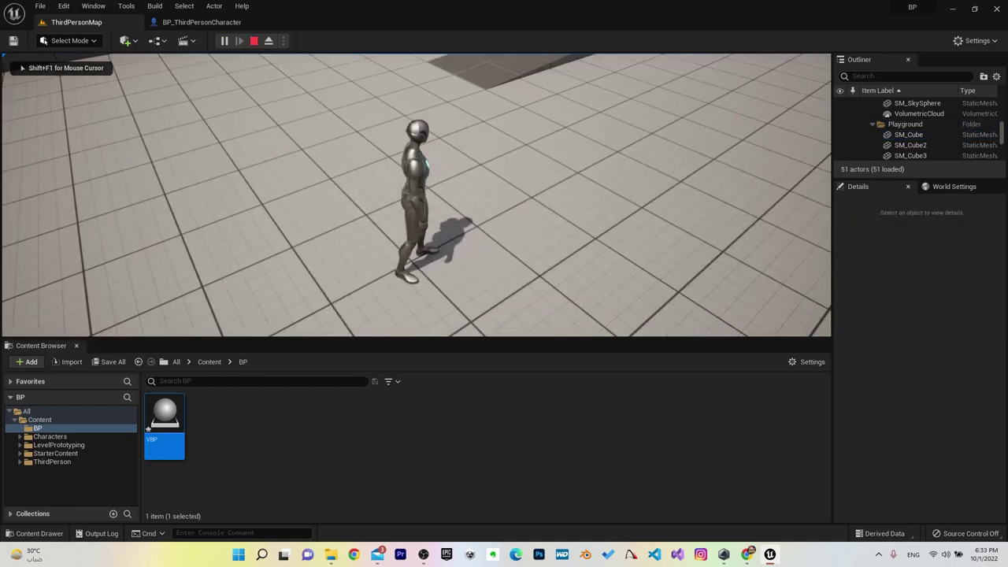
key(Escape)
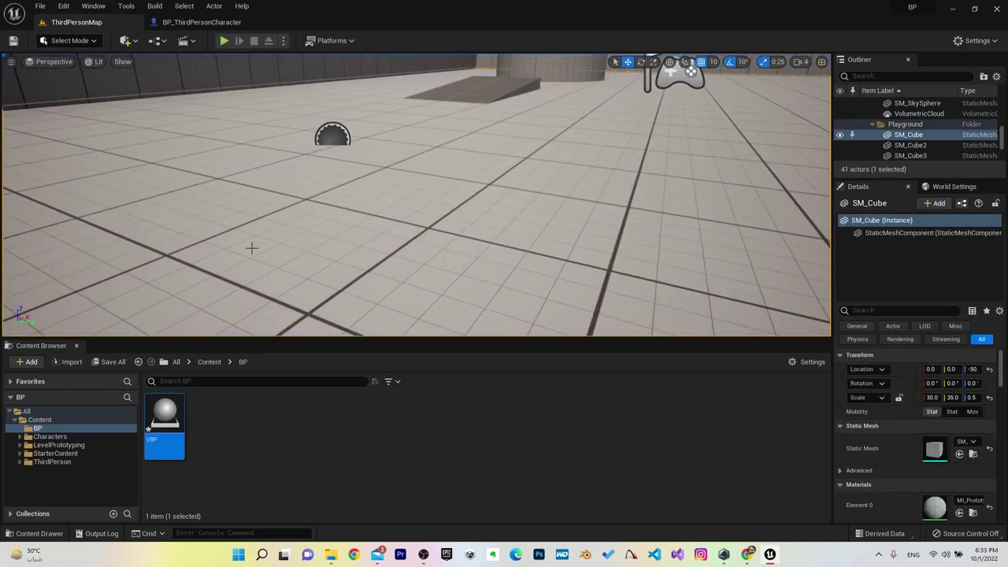
Step: Select the placed VBP actor and frame it in the viewport
click(340, 130)
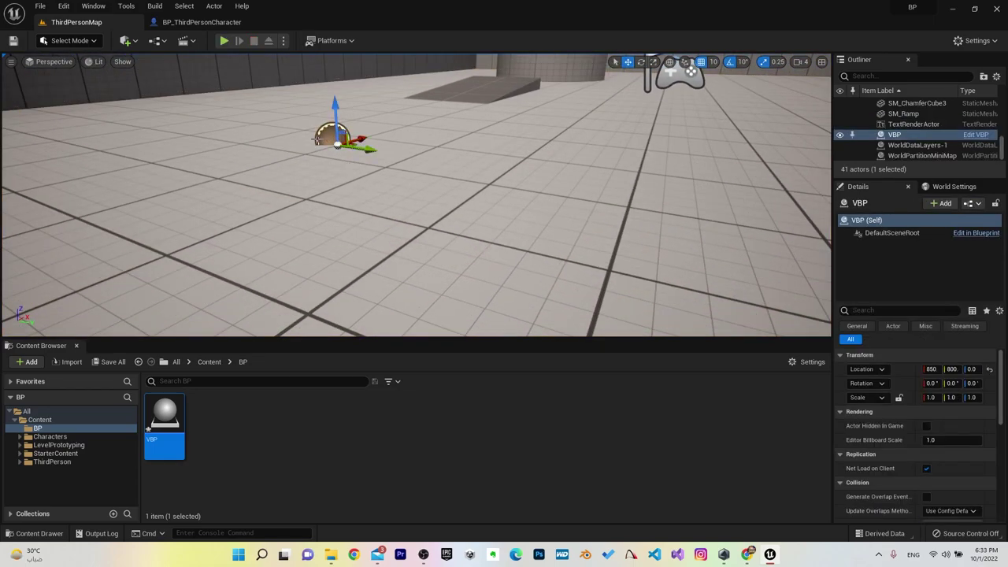
key(f)
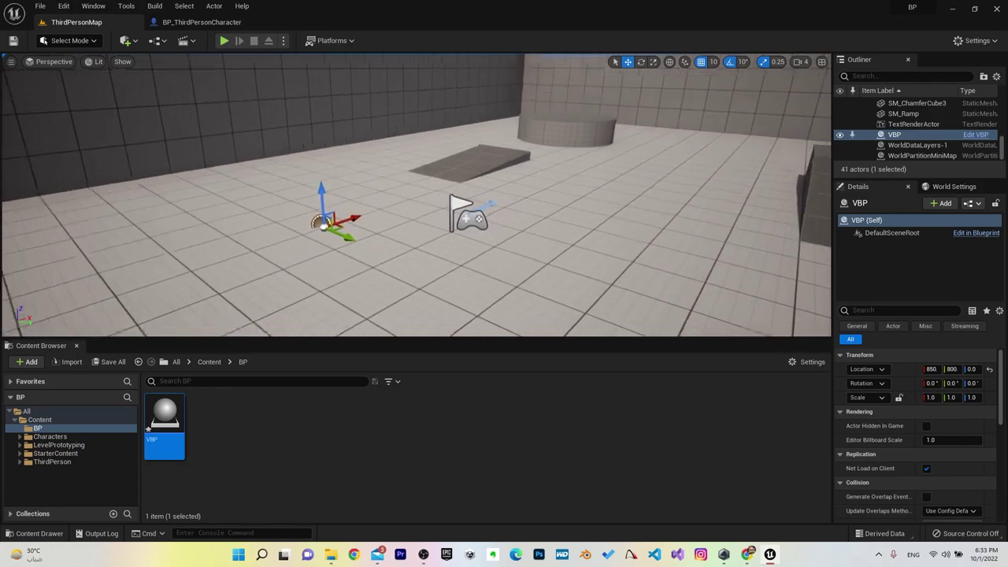
right_drag(264, 243, 265, 243)
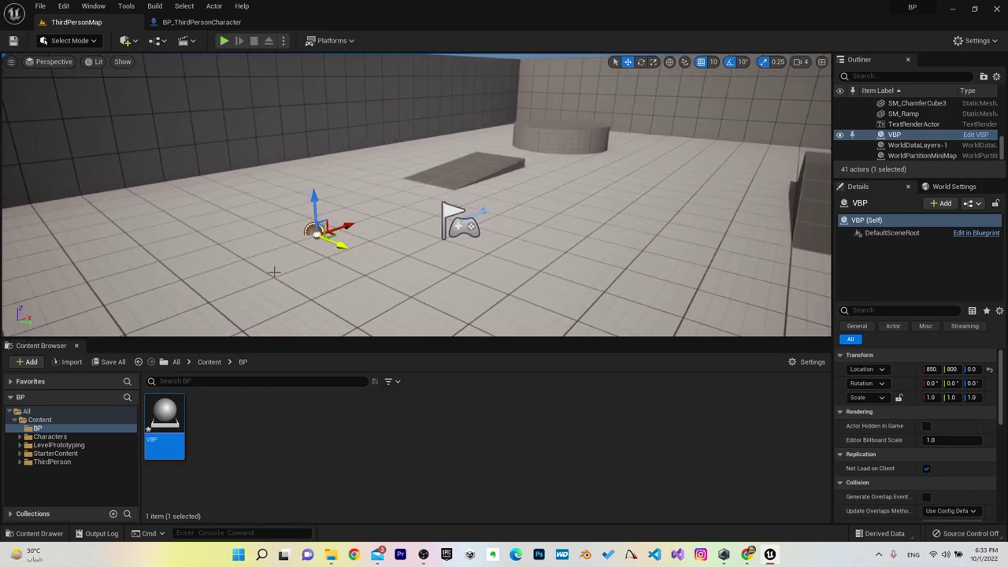
Step: Open the VBP Blueprint and restore its Components panel through the Window menu
double_click(163, 409)
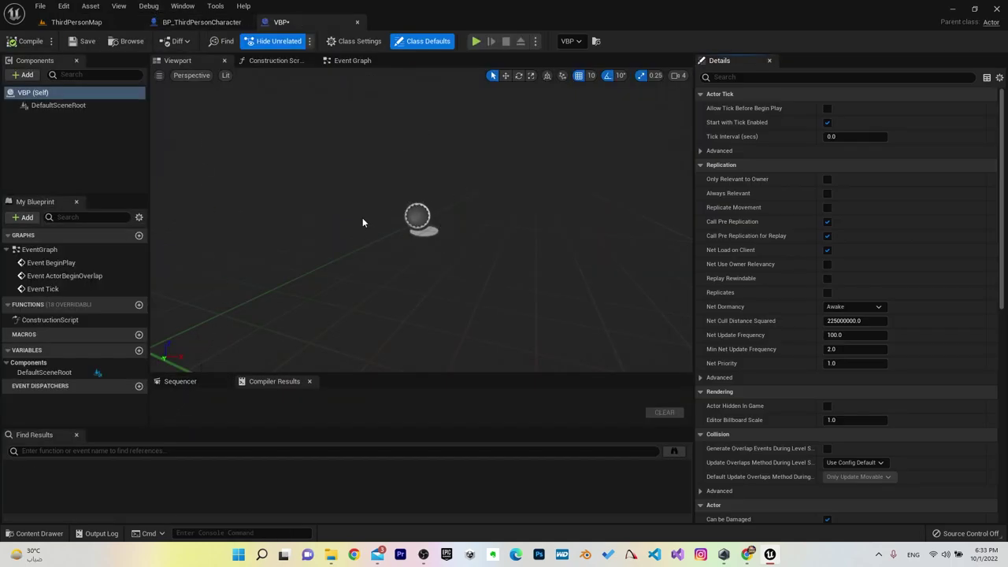
click(46, 93)
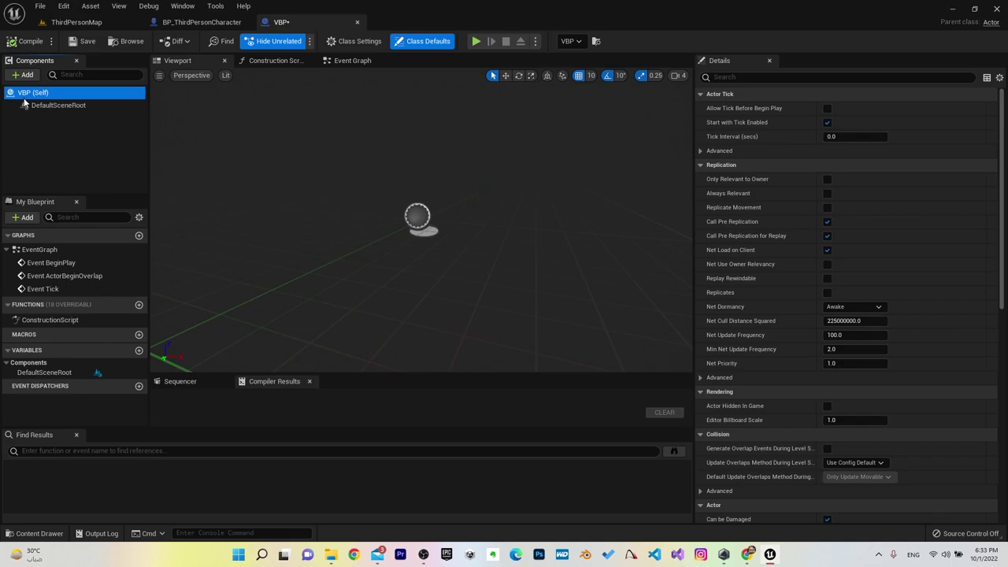
click(76, 60)
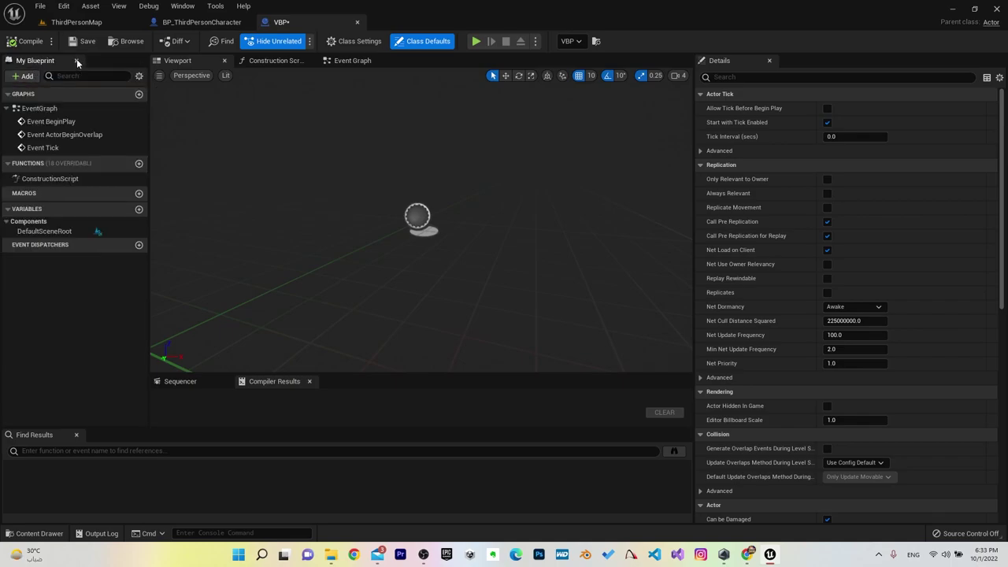
click(182, 6)
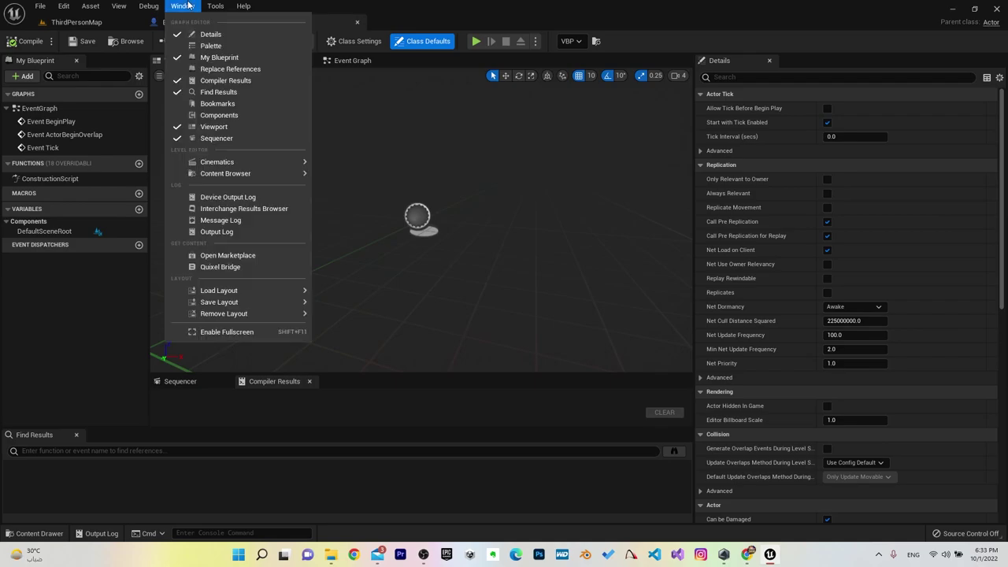
click(215, 117)
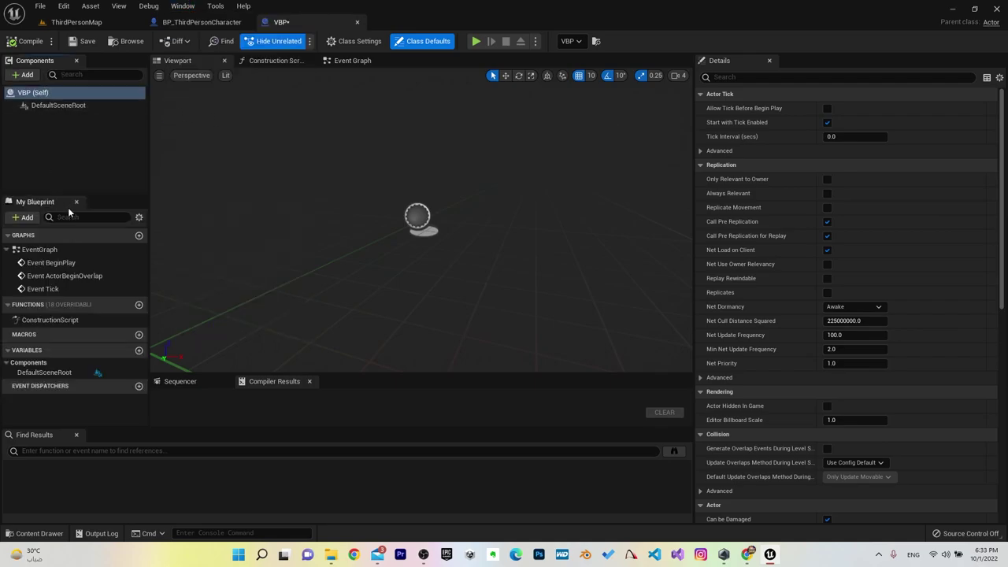
click(78, 164)
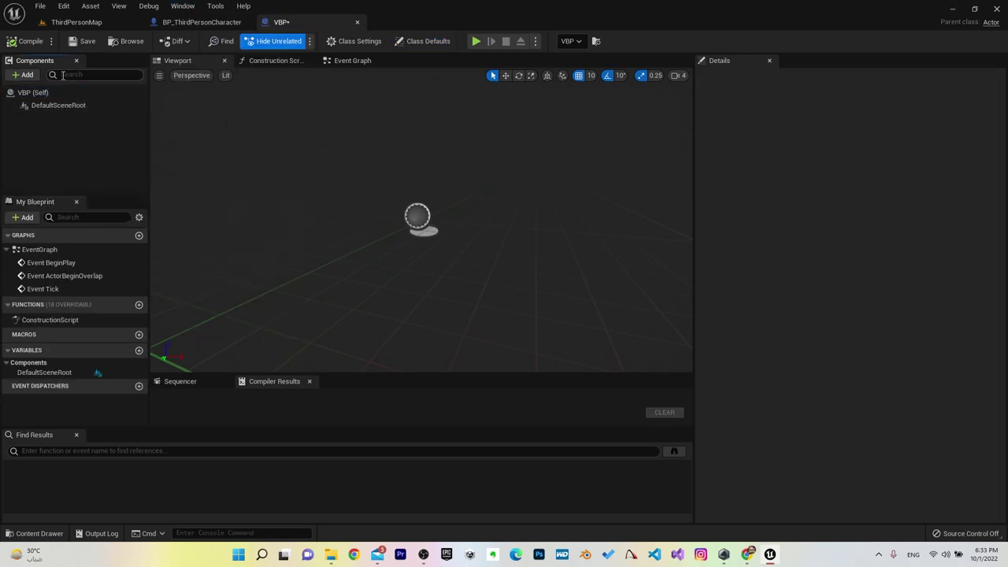
Step: Add a Cube component, raise it to Z 150, and return to ThirdPersonMap
click(22, 74)
text(cue)
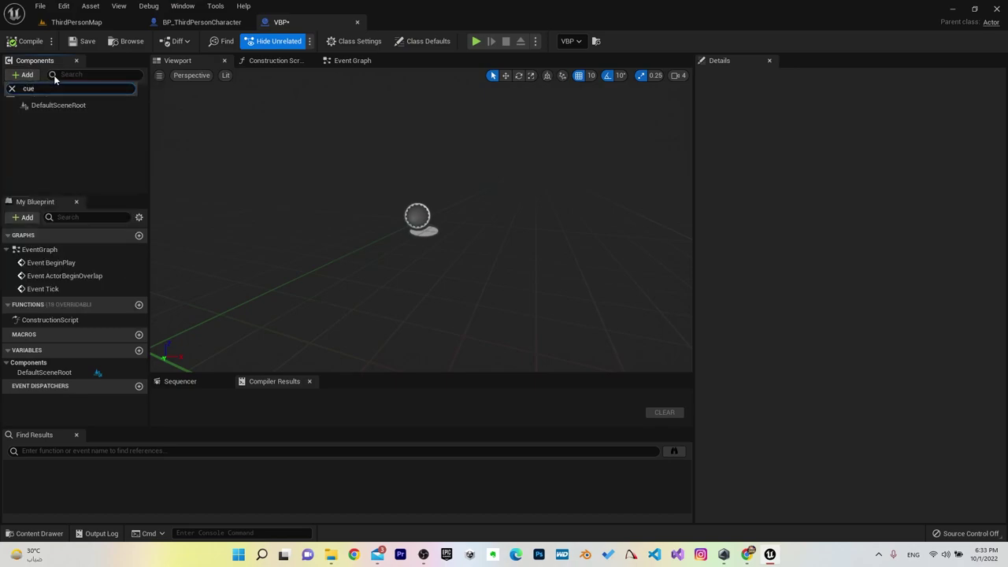
key(BackSpace)
text(be)
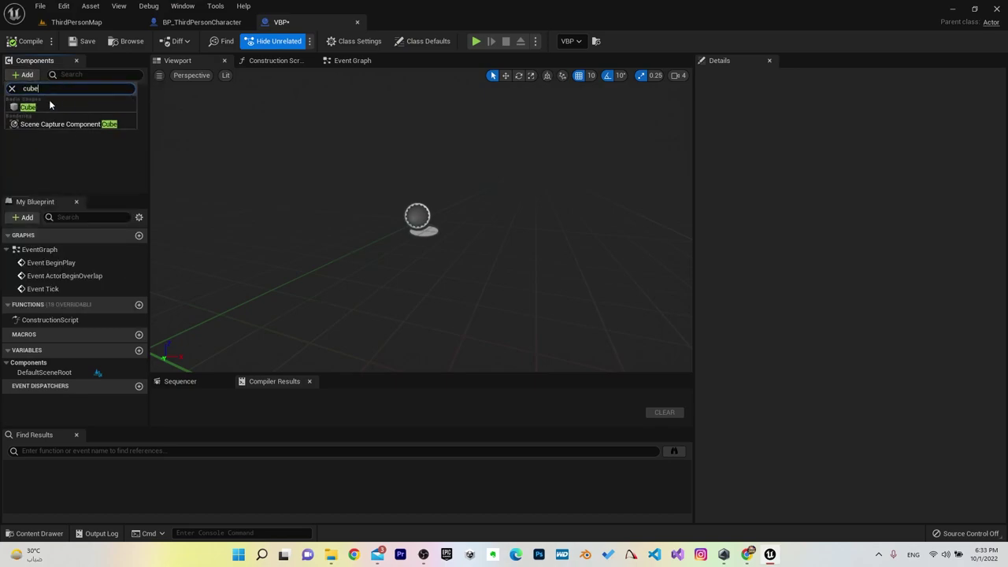
click(50, 106)
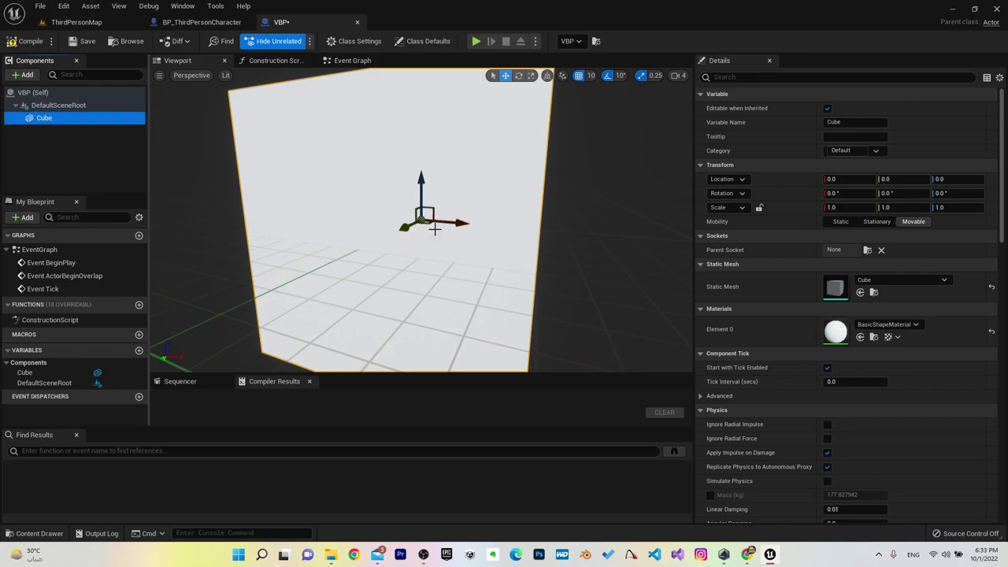
key(f)
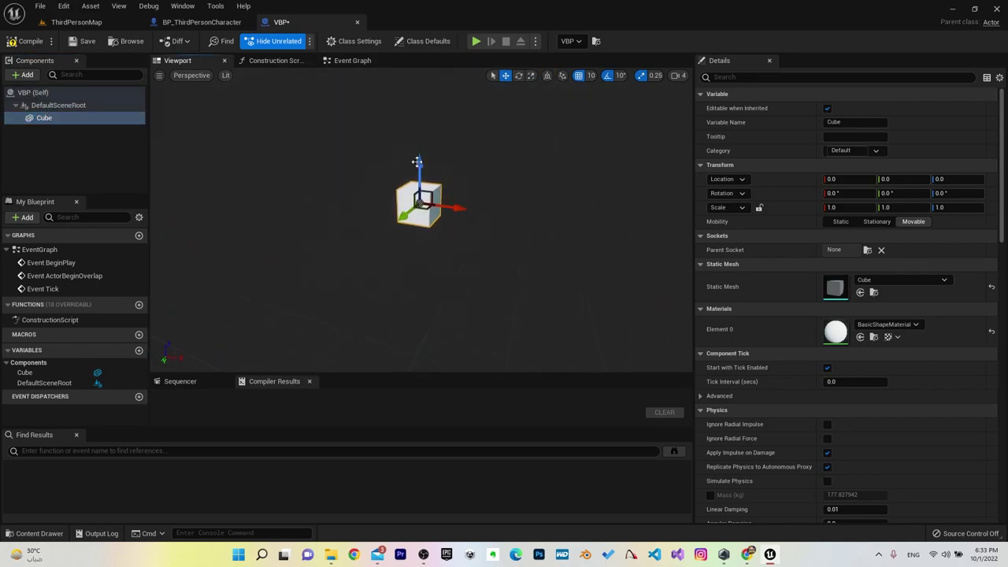
drag(417, 161, 420, 101)
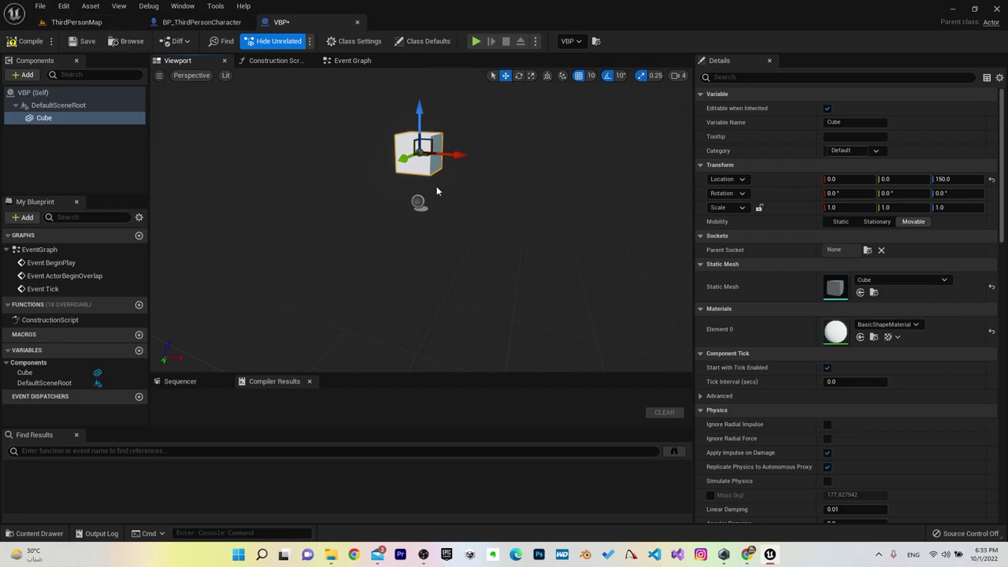
click(75, 25)
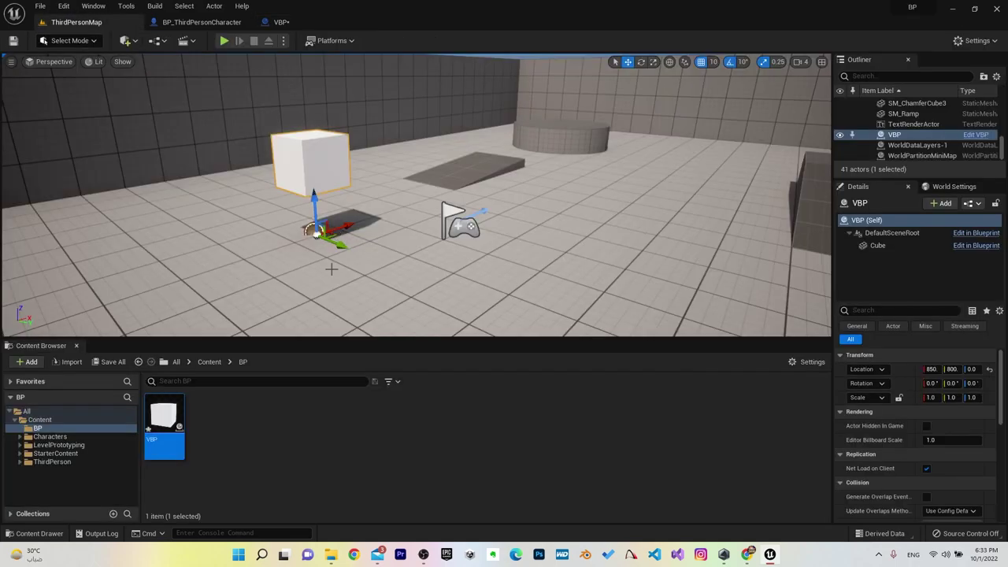
Step: Drag a second VBP instance, VBP2, into the level at 630, 820, 0
right_click(270, 265)
click(163, 425)
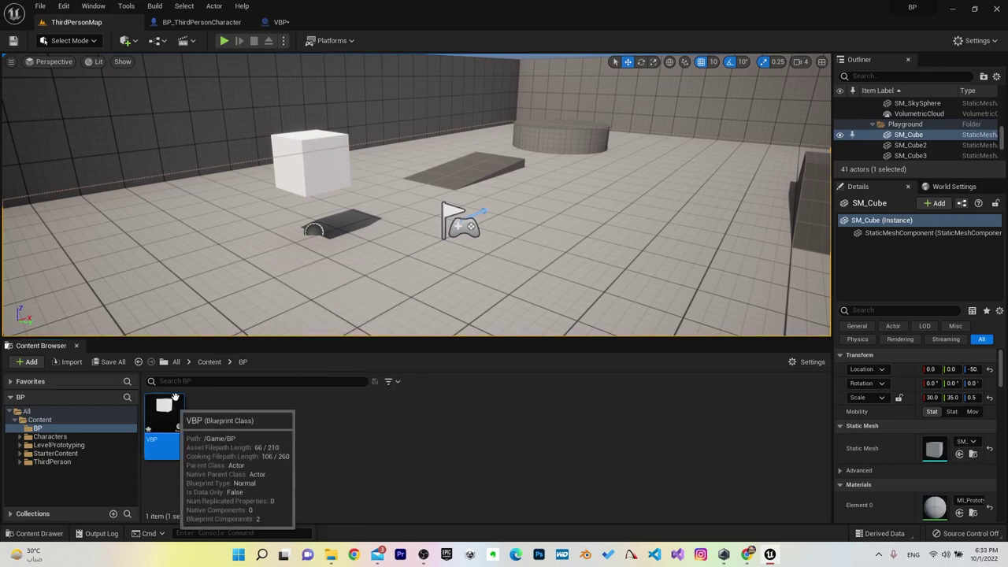
drag(164, 425, 203, 271)
middle_drag(204, 272, 162, 323)
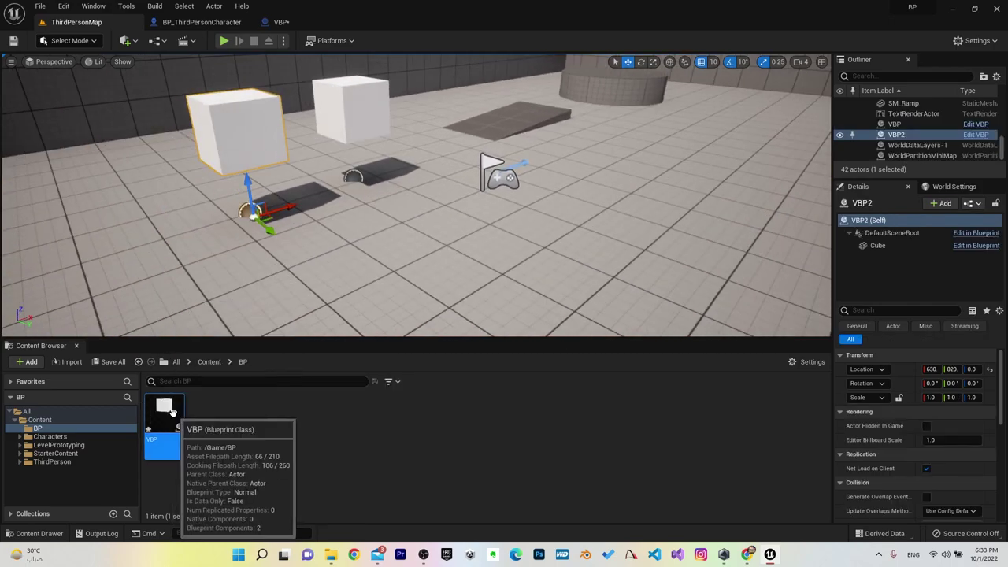
Step: Switch back and forth between the VBP Blueprint and ThirdPersonMap tabs
click(280, 31)
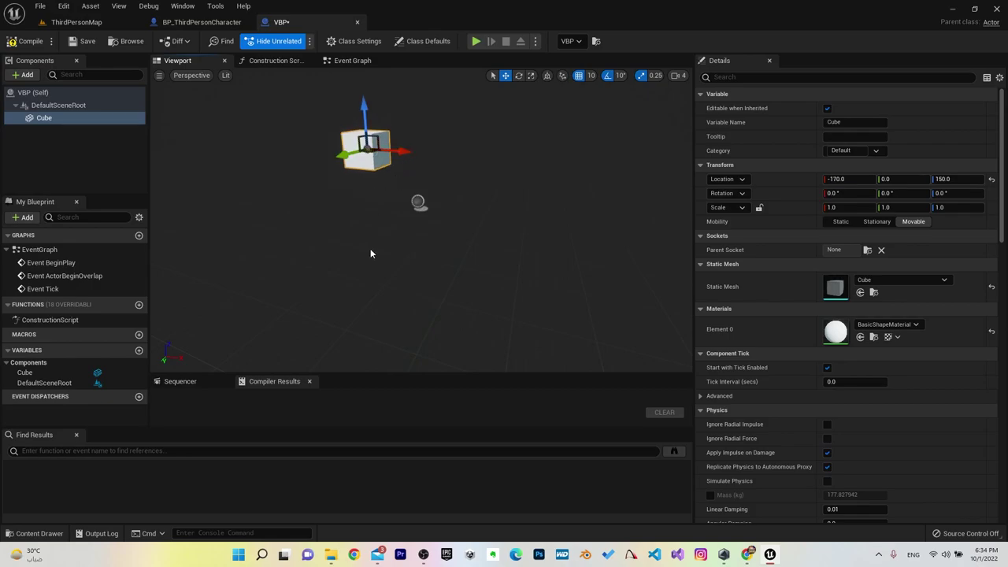
click(77, 22)
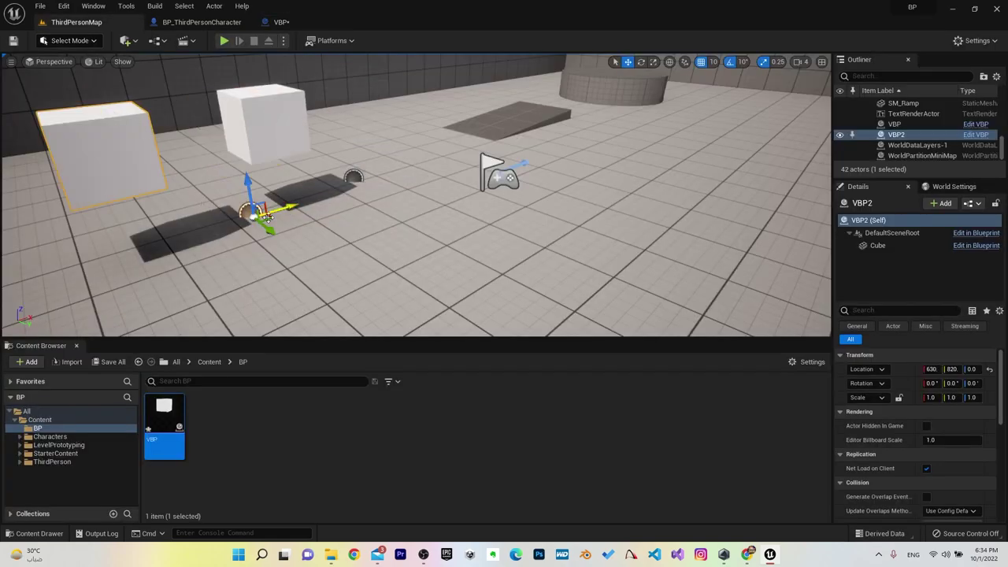
click(282, 22)
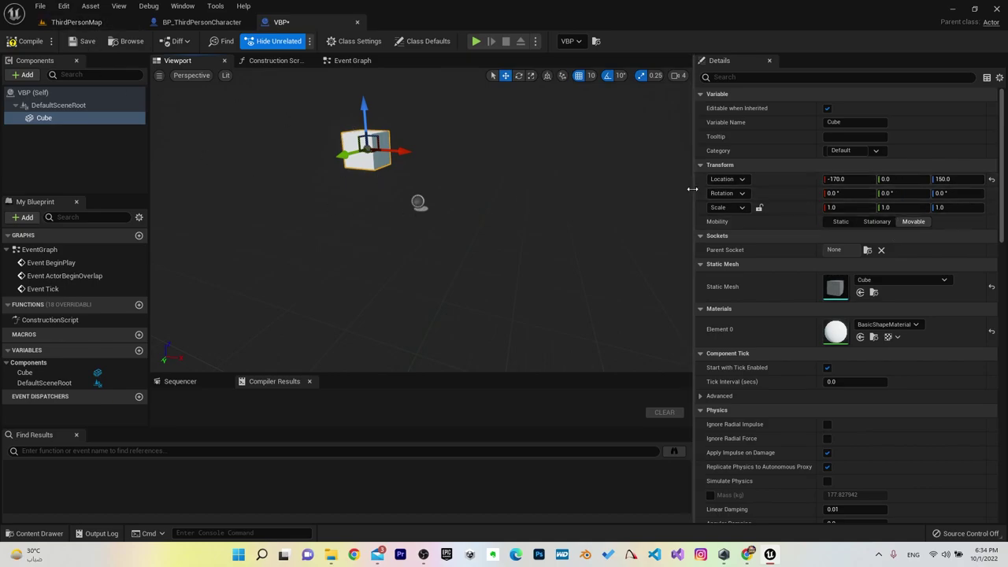
click(123, 27)
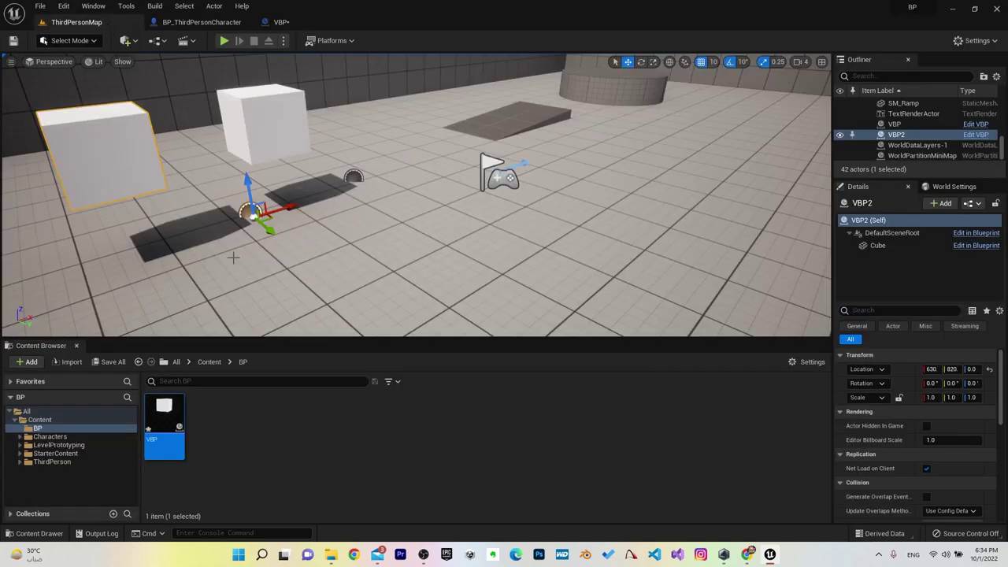
Step: Drag Cube onto DefaultSceneRoot to make it root, then check the VBP actor in the level
click(286, 22)
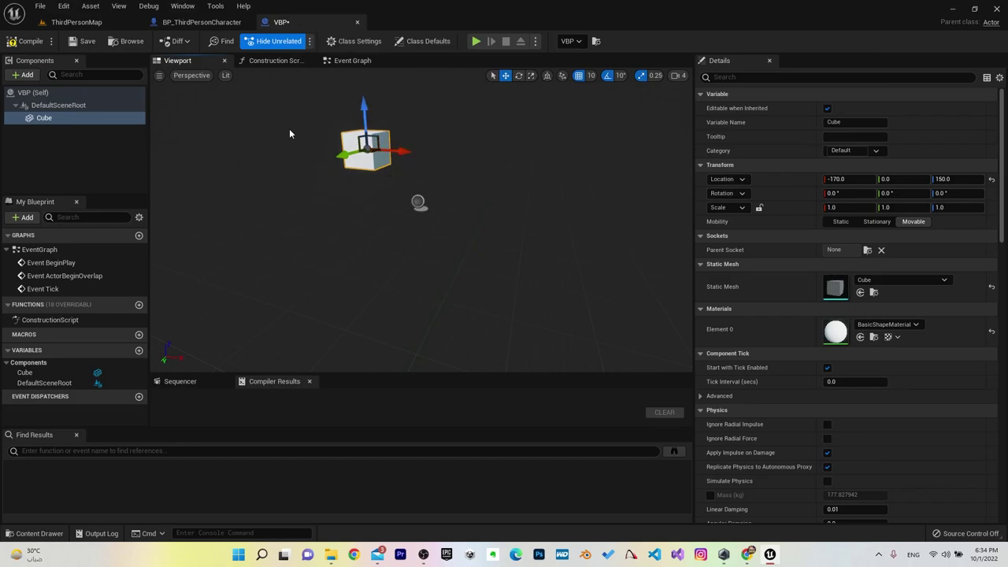
drag(65, 118, 77, 106)
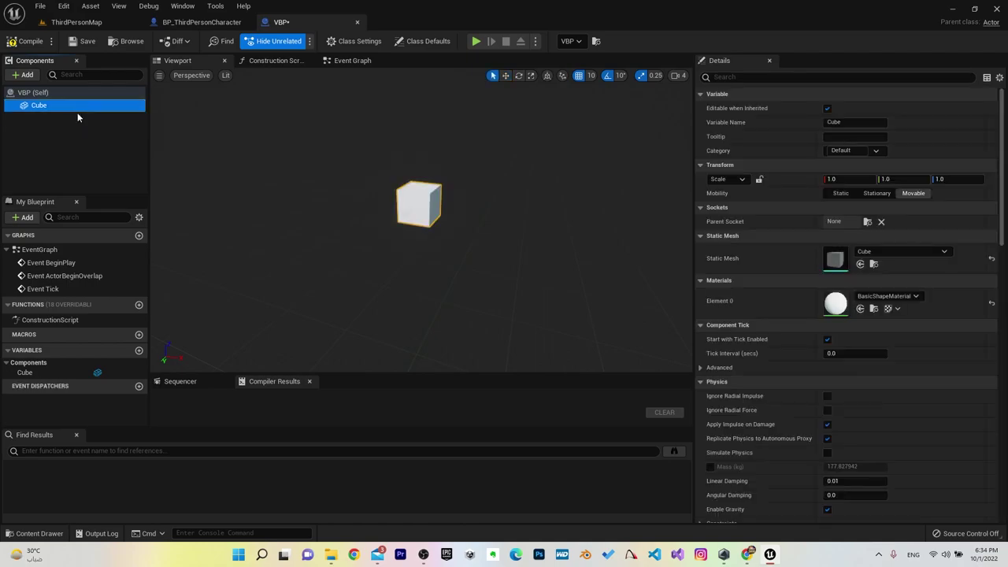
click(77, 22)
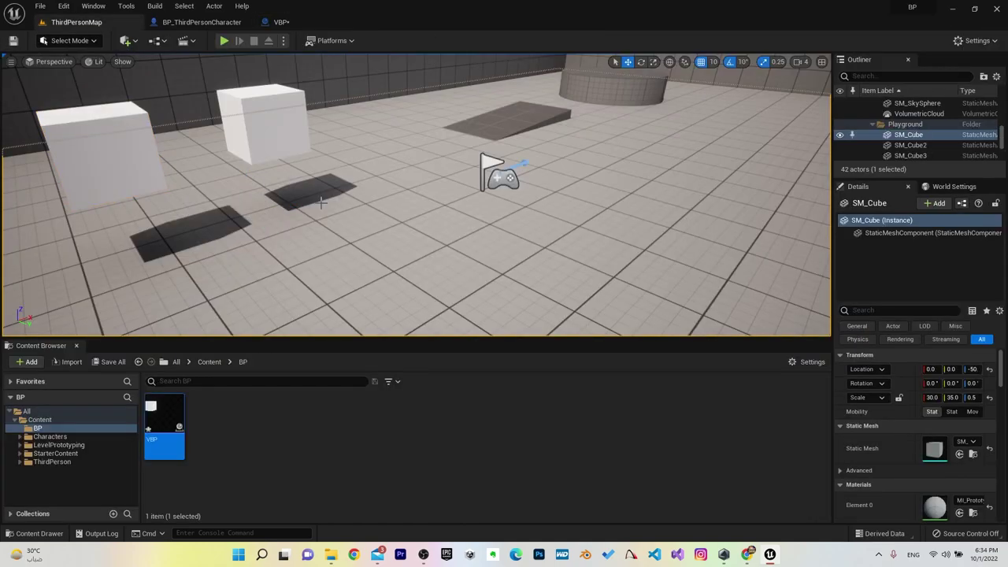
click(245, 145)
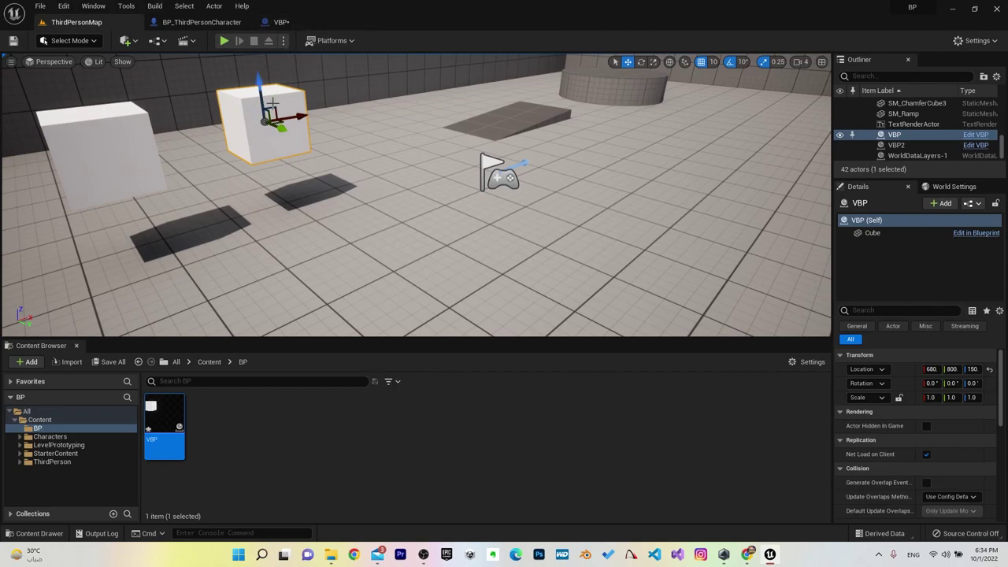
Step: Undo twice in VBP so DefaultSceneRoot is the root above Cube again
click(283, 22)
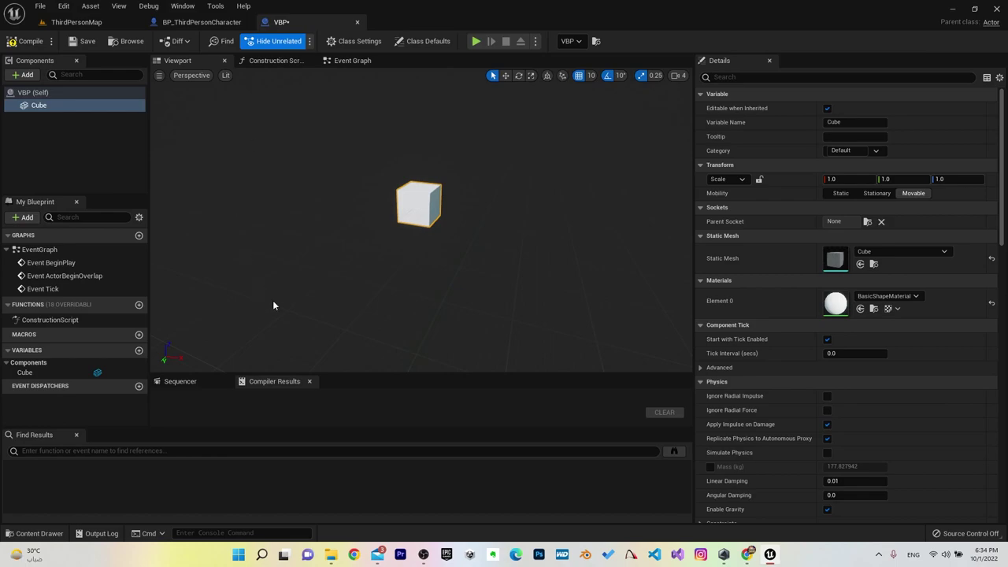
key(ctrl+z)
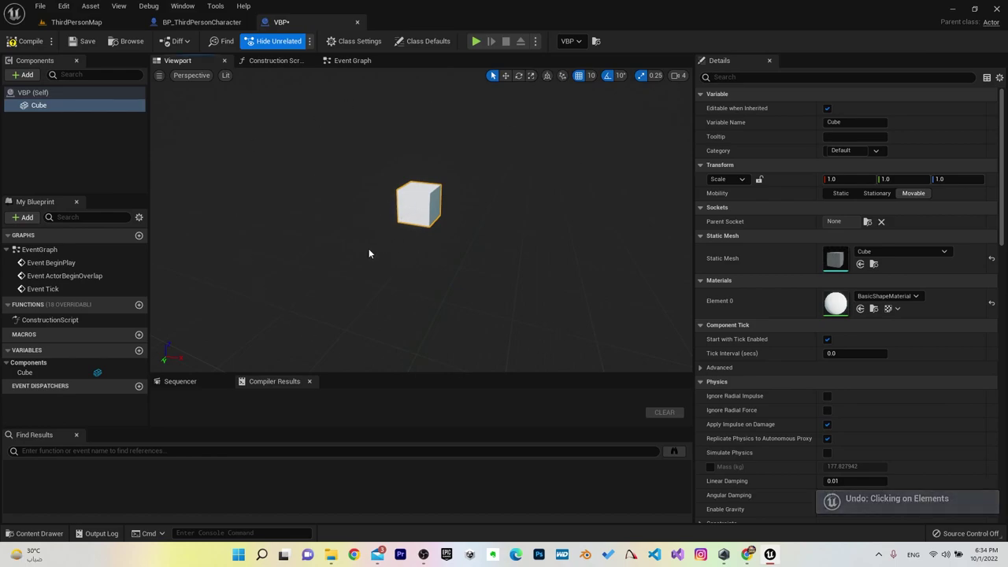
key(ctrl+z)
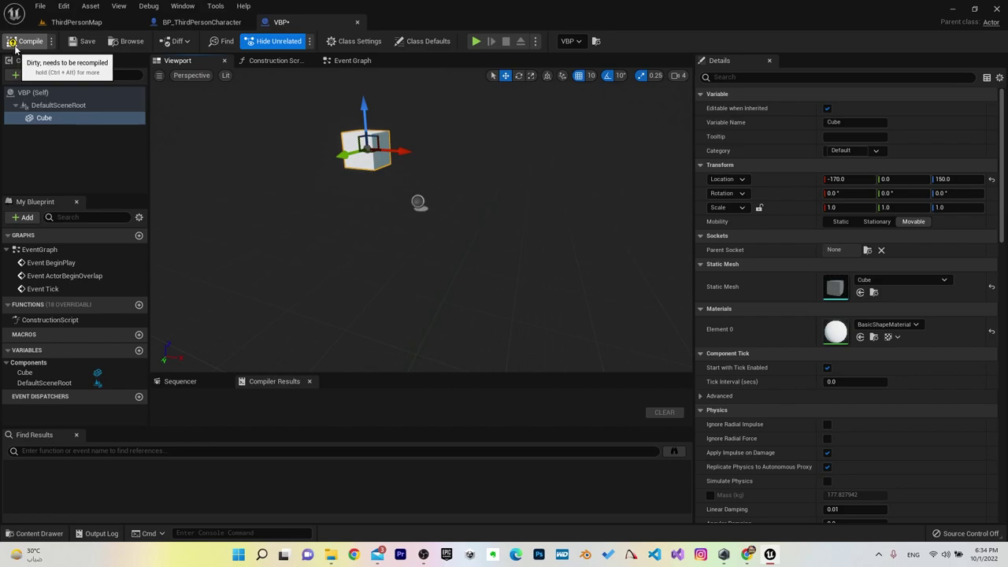
Step: Compile VBP, close Find Results, and dock an enlarged Compiler Results panel beside Sequencer
click(16, 47)
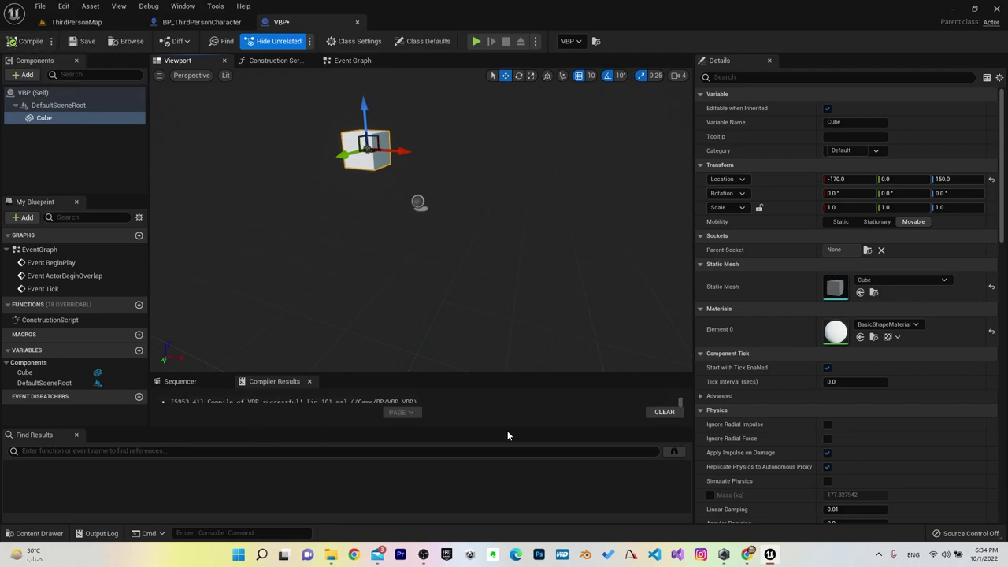
click(76, 435)
drag(276, 461, 313, 454)
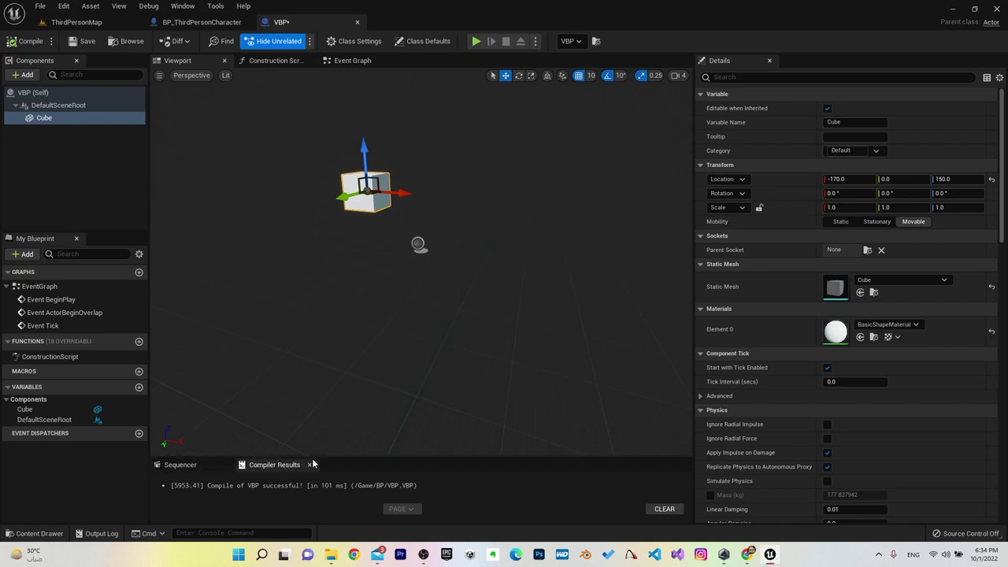
drag(189, 278, 262, 465)
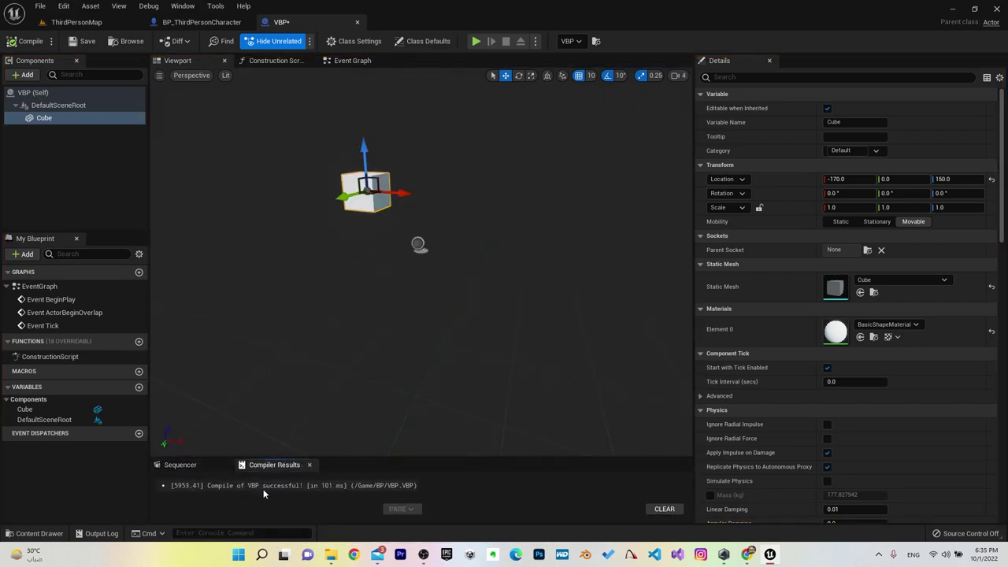
drag(327, 457, 323, 417)
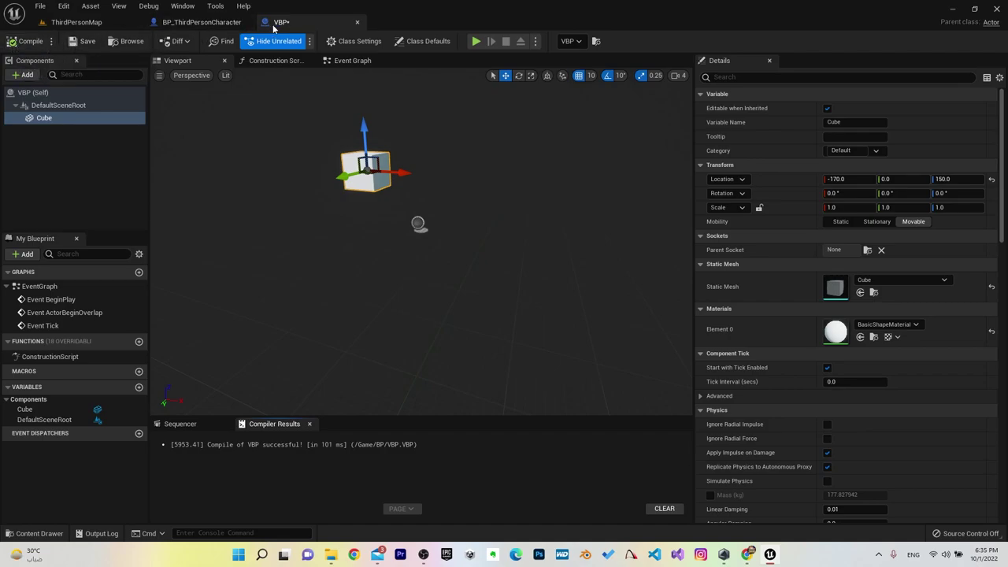
Step: Toggle between the level and VBP tabs, dismiss the File menu, and end in the VBP editor
click(88, 22)
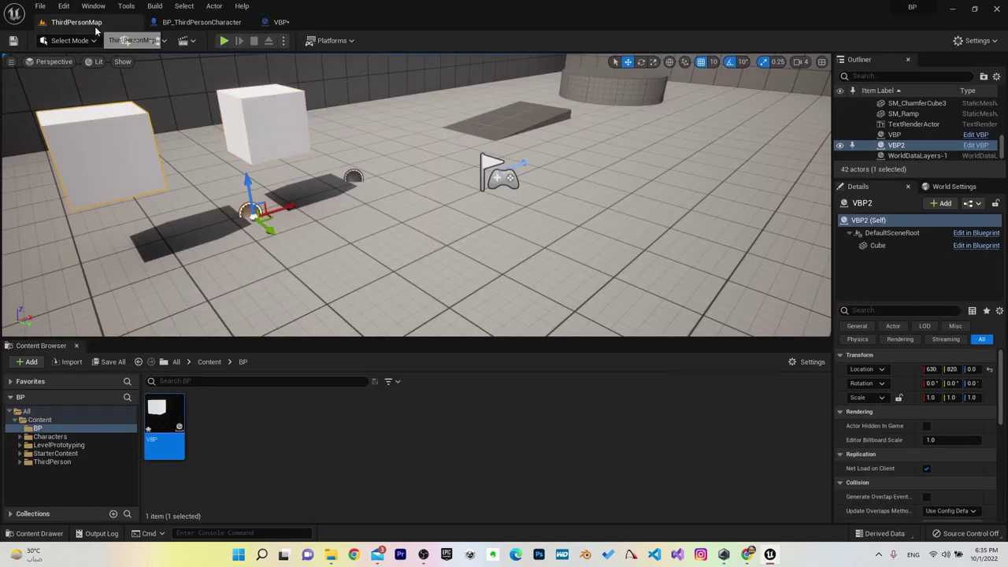
click(281, 22)
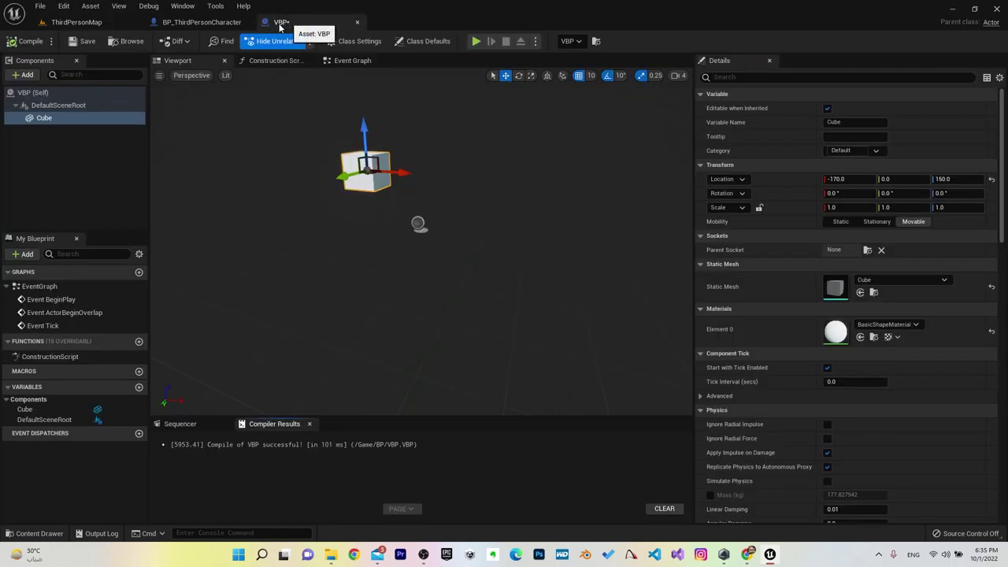
click(76, 22)
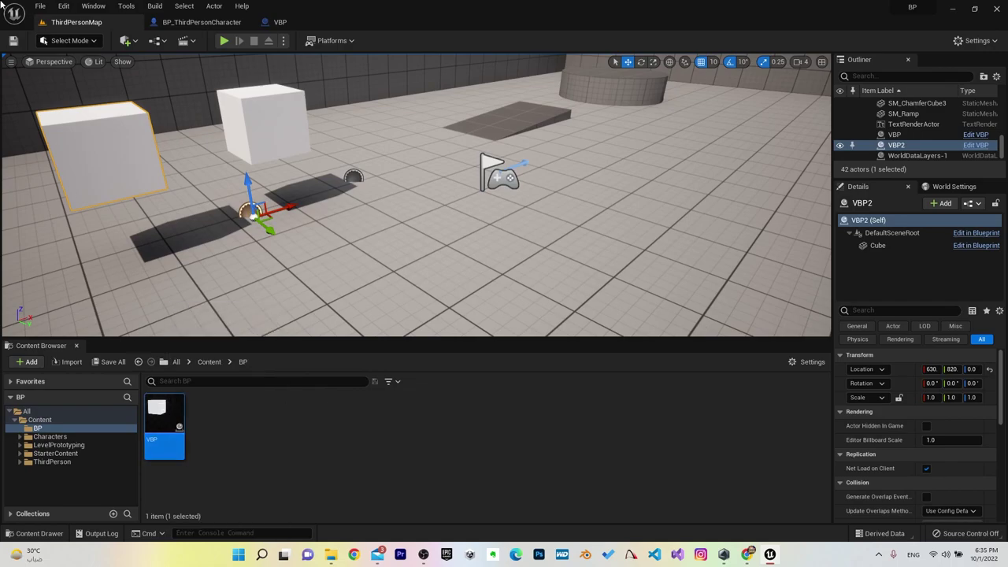
click(63, 5)
mouse_move(40, 5)
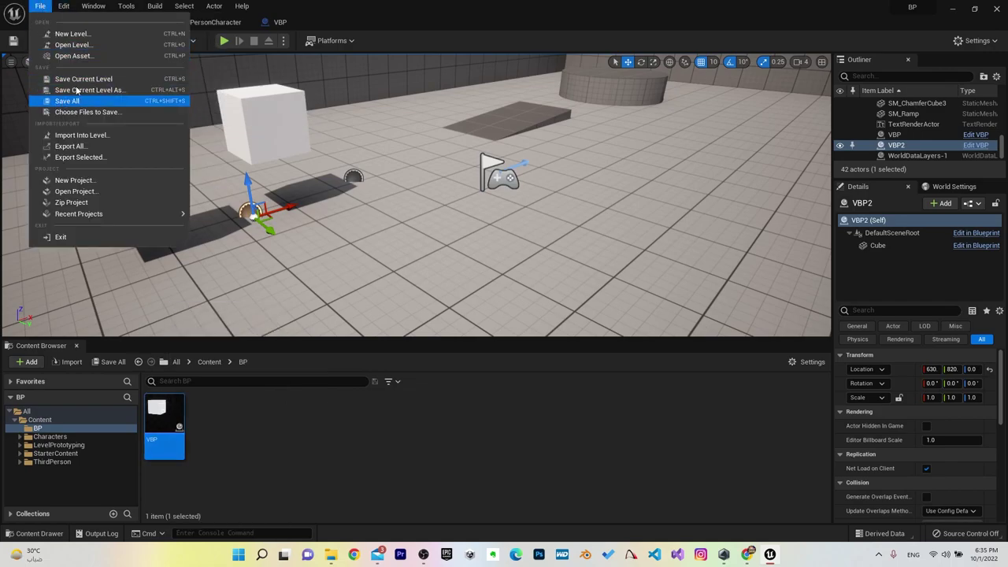
click(275, 5)
click(286, 23)
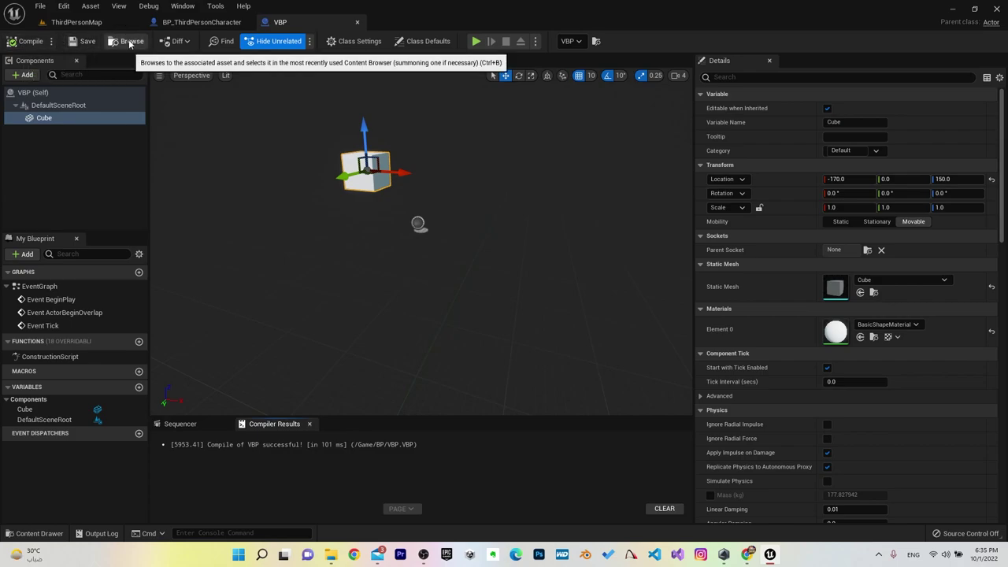
Step: Locate VBP in the Content Browser, then open its Event Graph with the Find Results panel
click(128, 44)
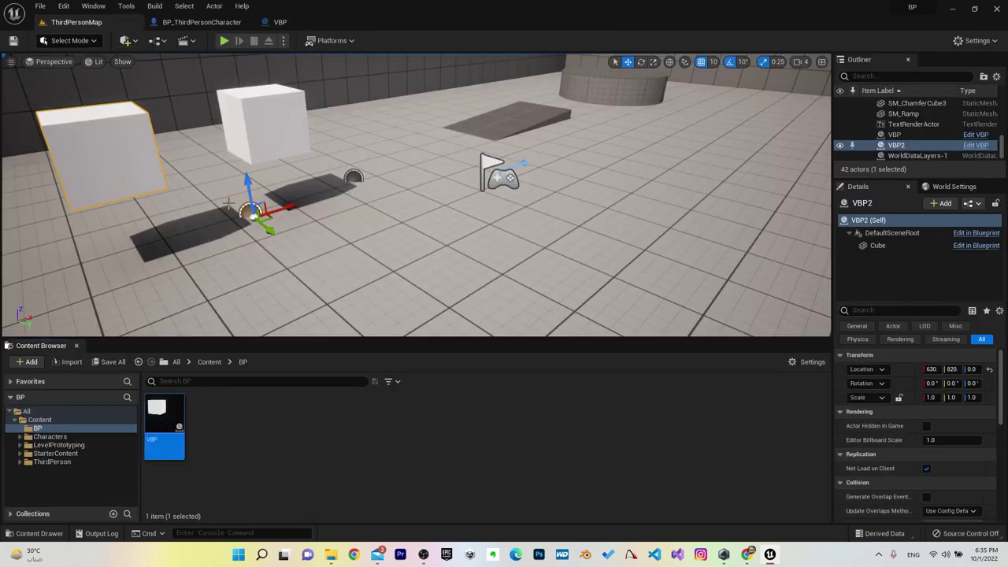
click(279, 22)
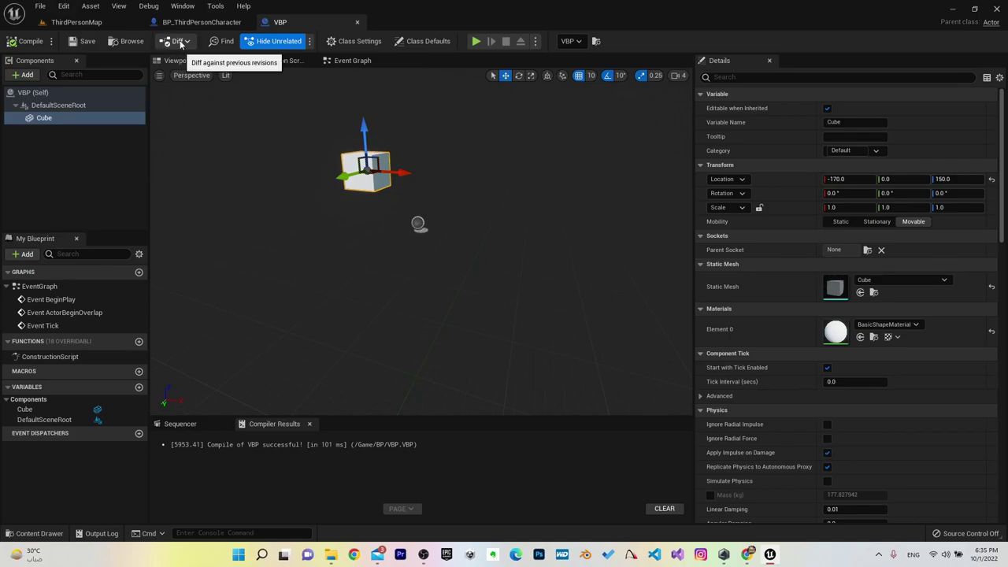
click(222, 43)
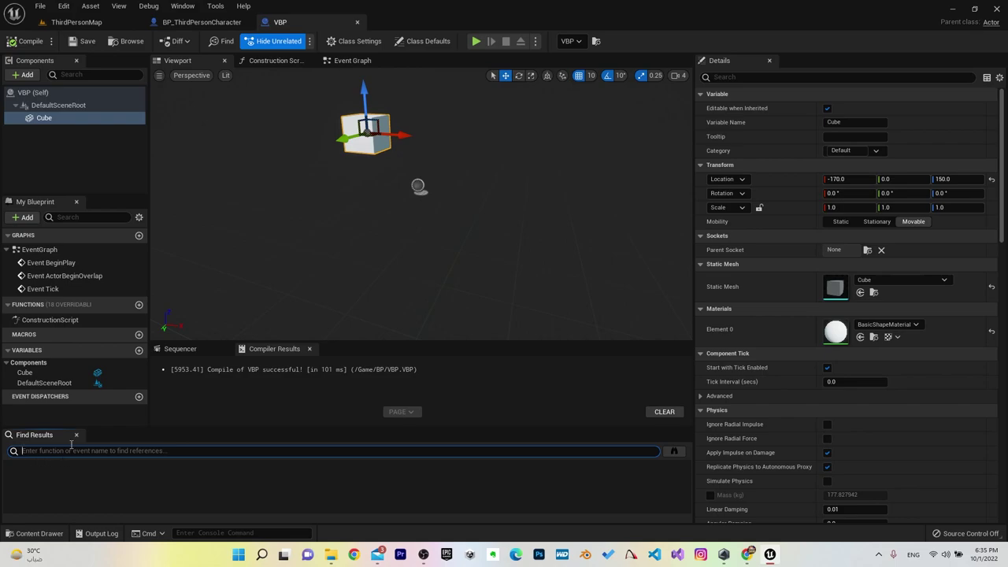
click(352, 60)
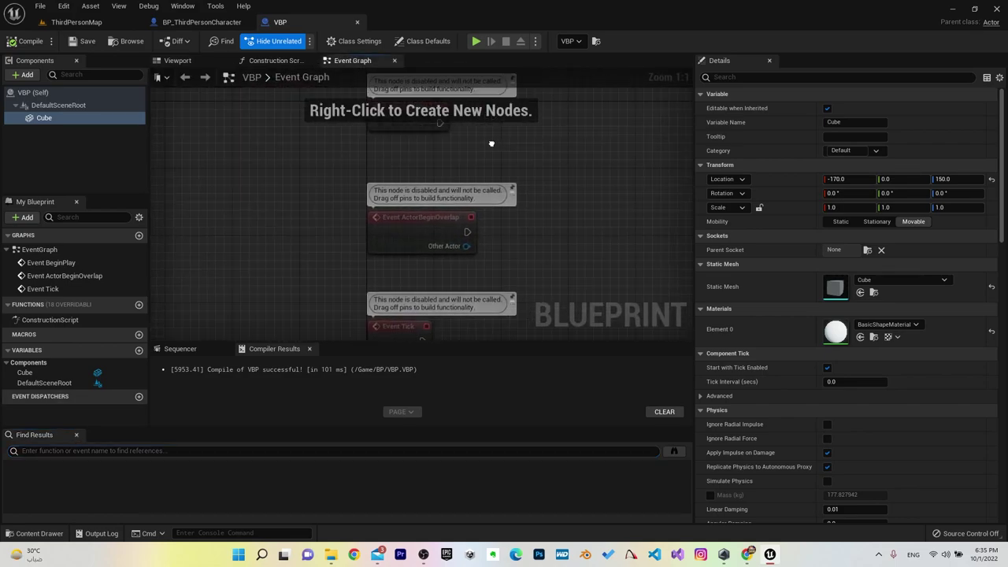
Step: Add a Print String node wired from Event BeginPlay and place it up and right
drag(370, 188, 483, 186)
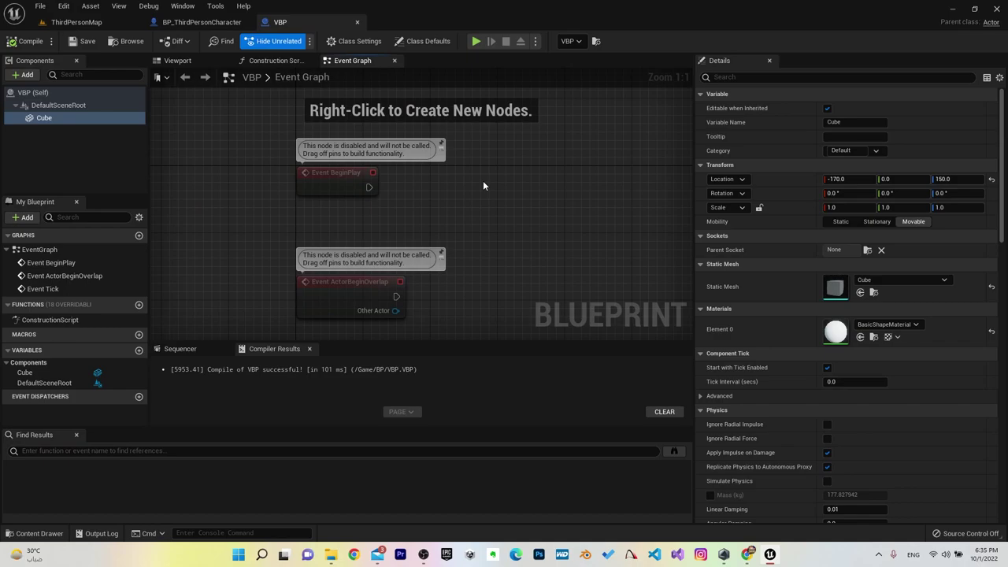
drag(370, 188, 462, 189)
text(print)
key(Return)
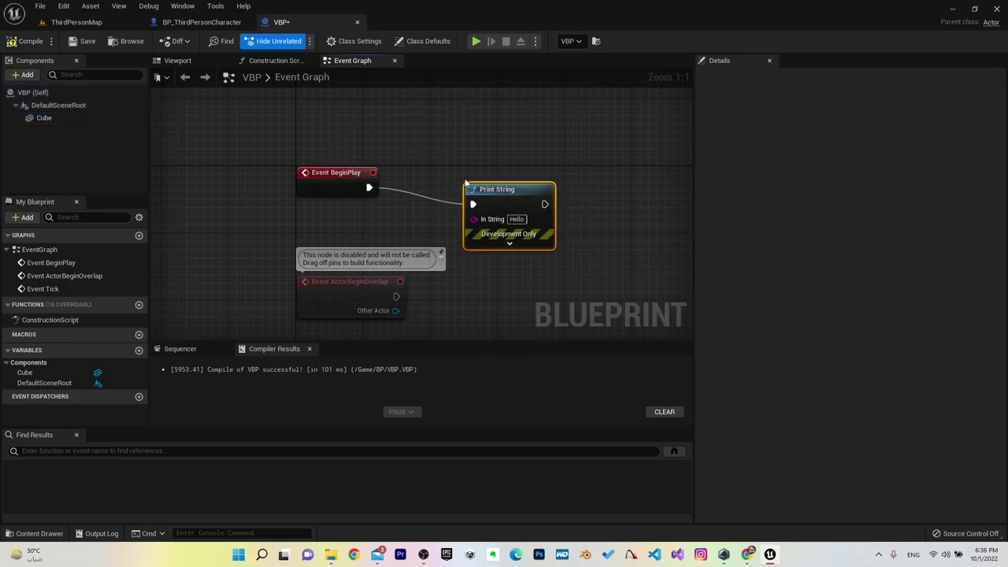
drag(473, 189, 525, 164)
click(423, 247)
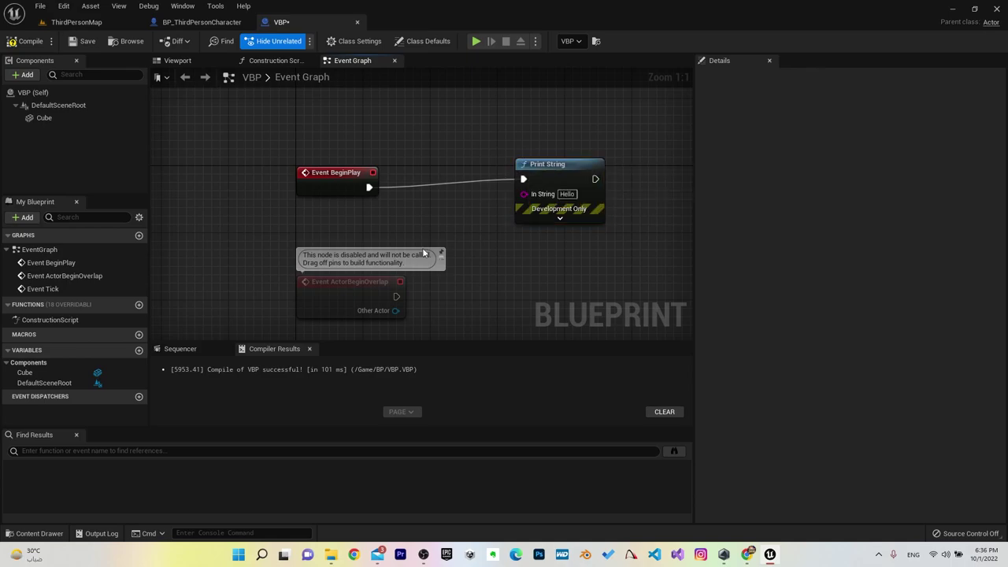
Step: Search Find Results for 'P' and jump to the Print String node, centring it with BeginPlay
click(130, 450)
text(P)
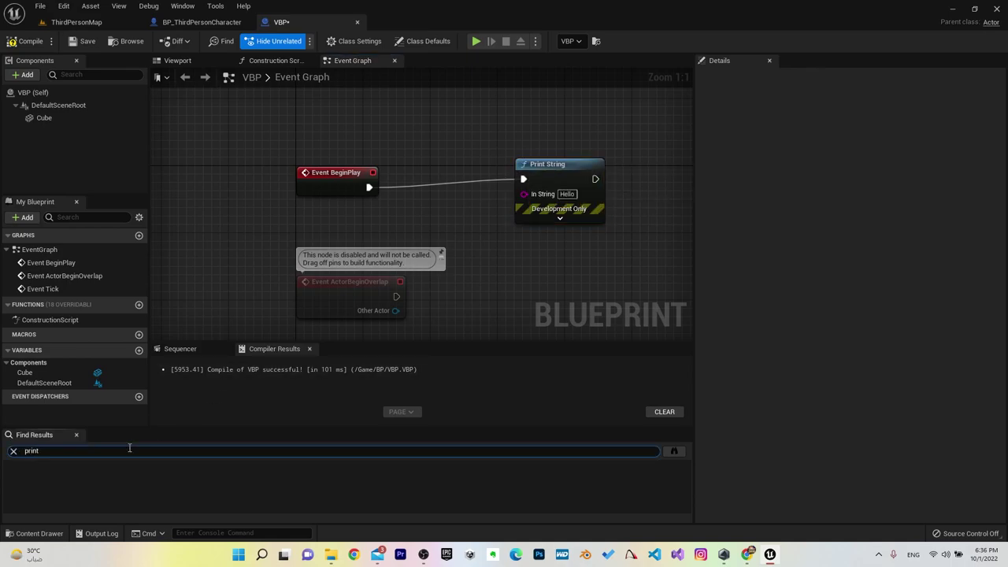
key(Return)
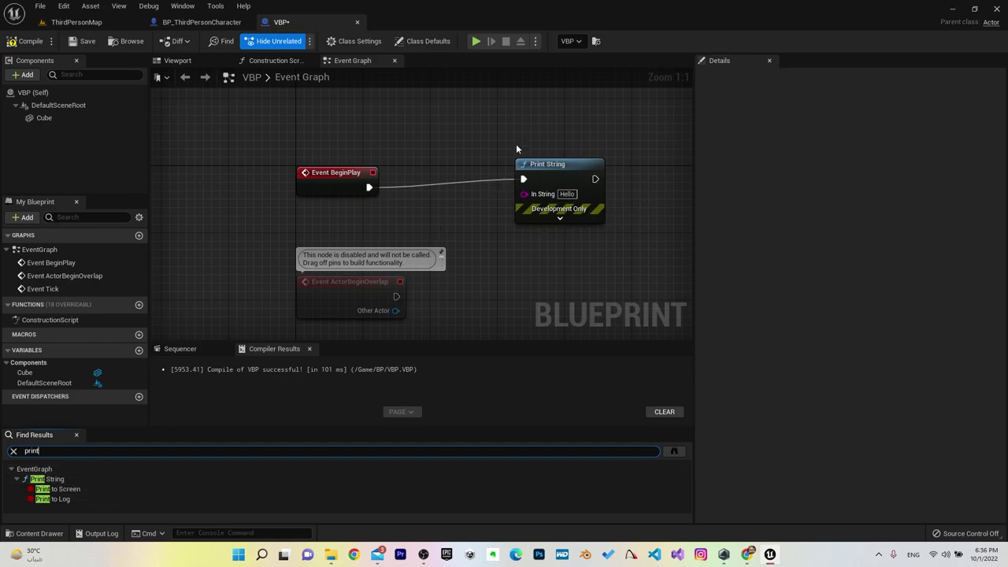
click(55, 479)
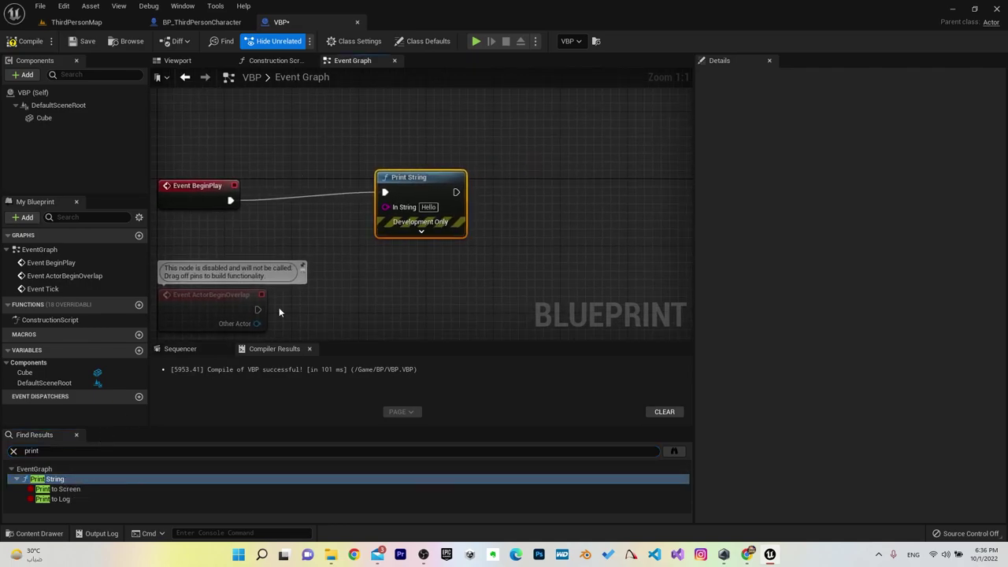
scroll(315, 280, down, 4)
scroll(352, 246, down, 8)
mouse_move(435, 252)
right_down()
mouse_move(366, 312)
mouse_move(441, 236)
right_up()
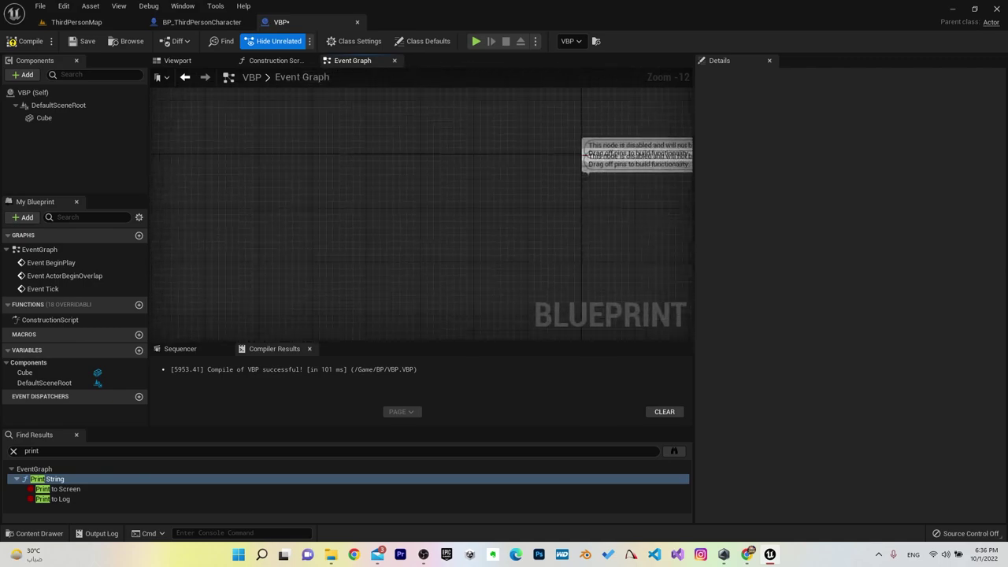
scroll(409, 220, up, 4)
scroll(398, 211, up, 5)
scroll(489, 122, up, 3)
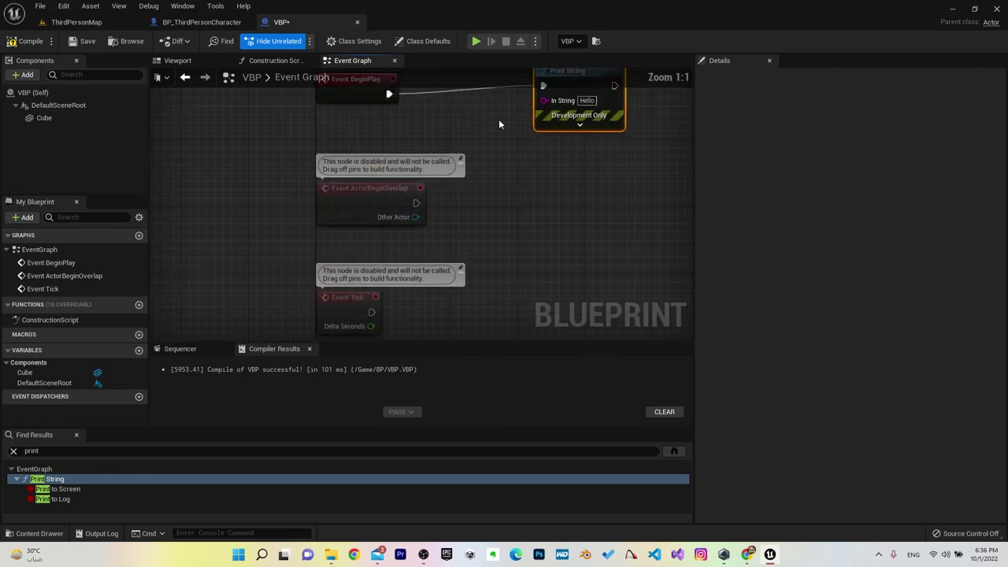
right_drag(499, 120, 436, 234)
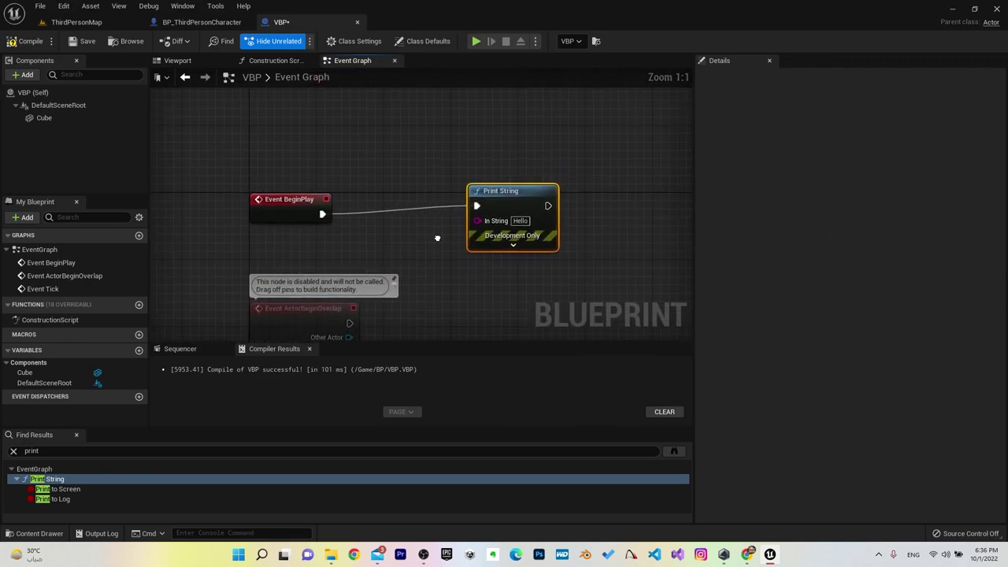
Step: Close Find Results, toggle Print String's extra options, and turn off Hide Unrelated
click(77, 435)
click(512, 253)
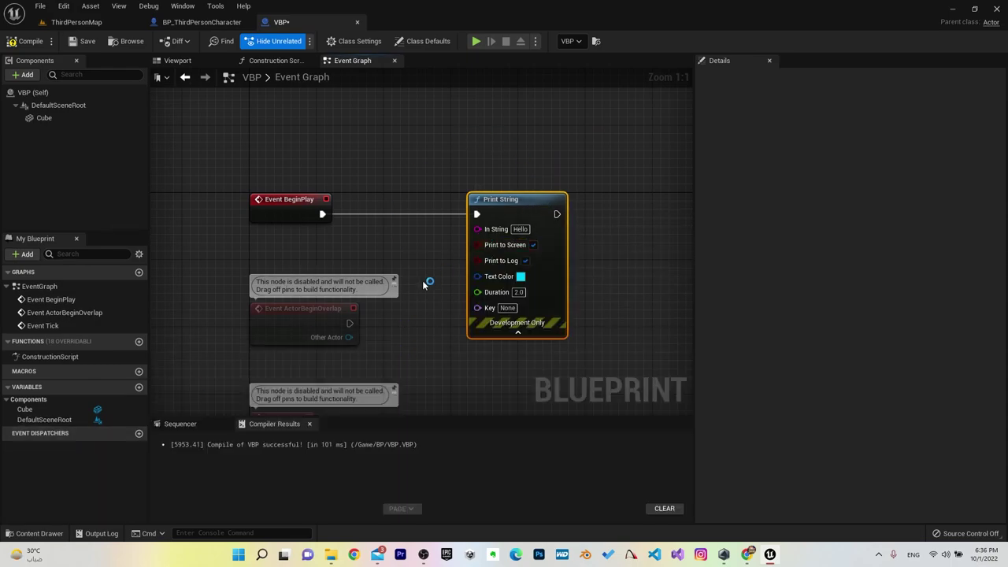
click(491, 334)
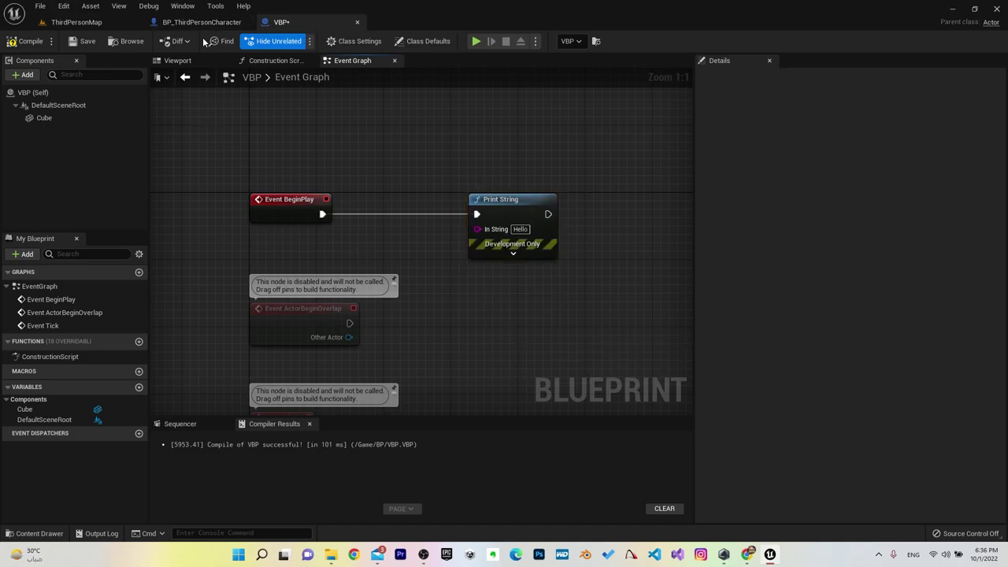
click(272, 41)
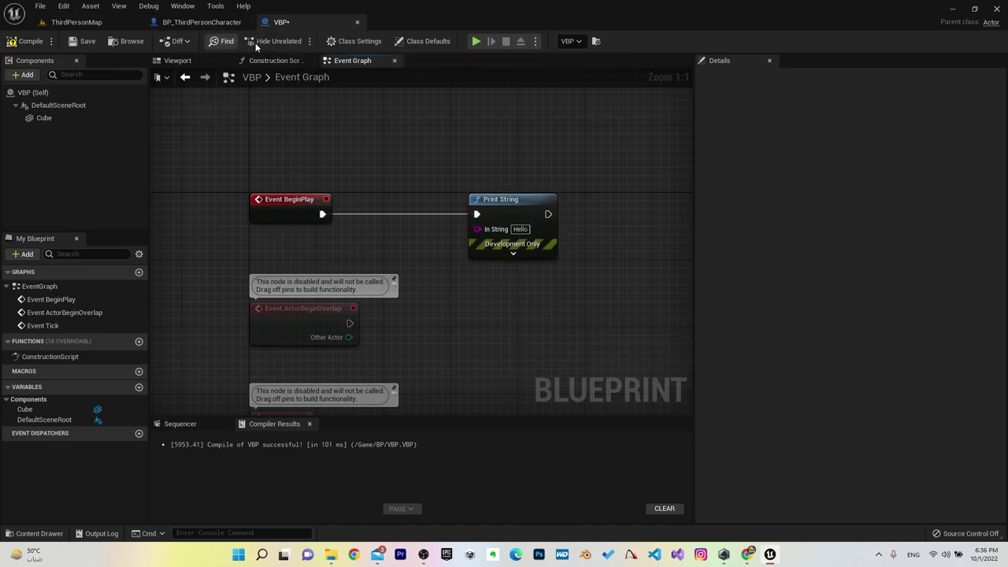
Step: Add a second, unconnected Print String node below the first one
right_drag(334, 165, 471, 260)
right_click(470, 298)
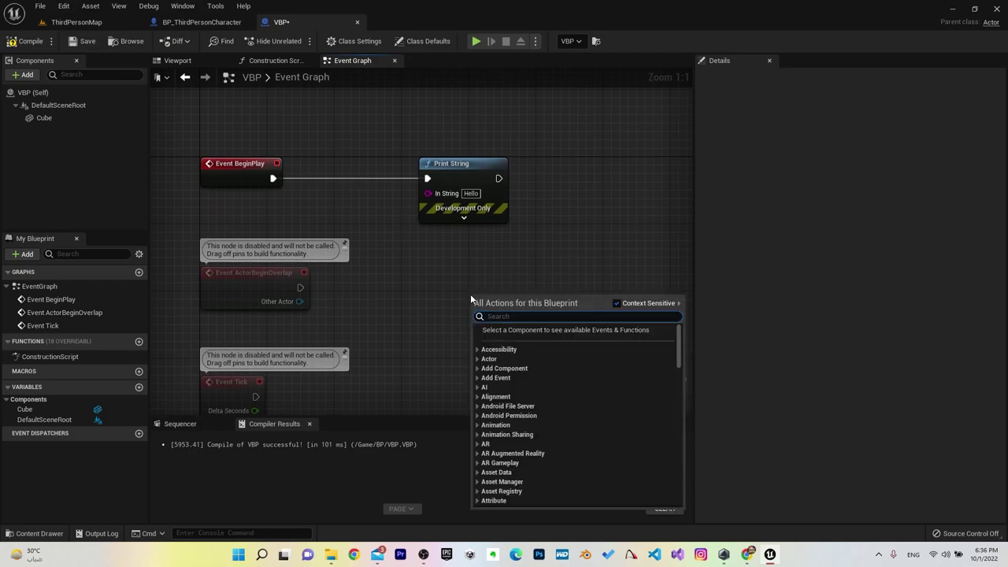
text(p)
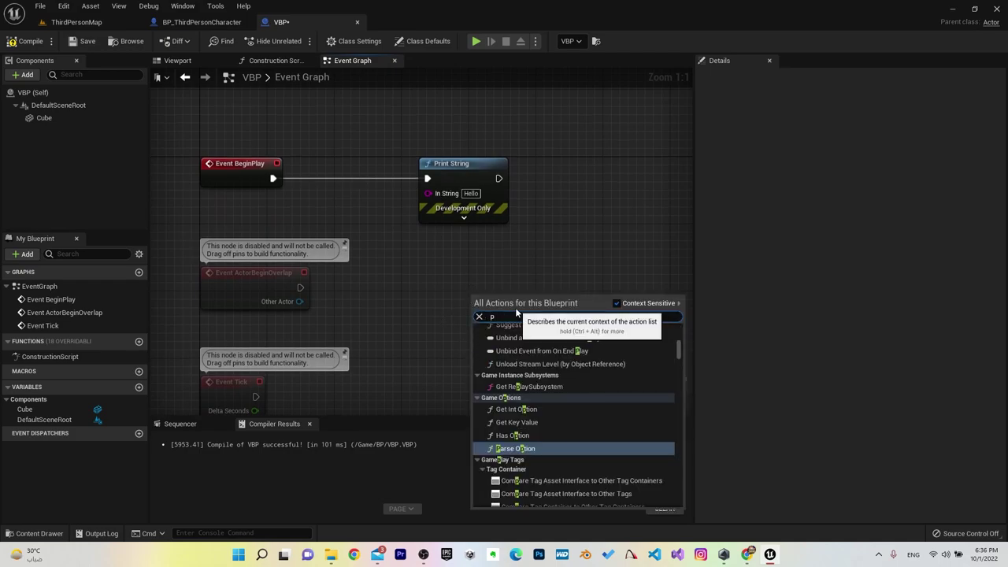
text(rint)
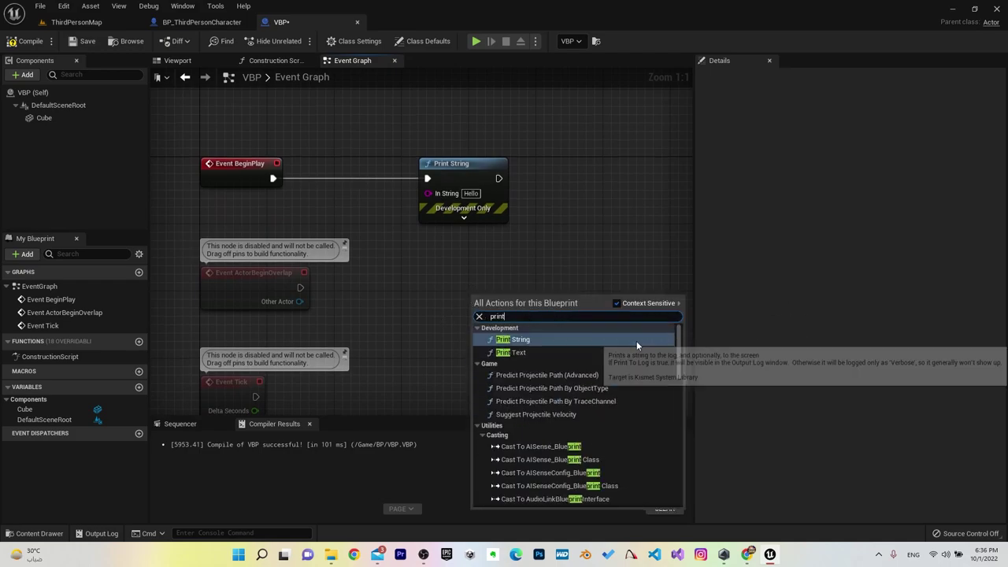
click(636, 341)
click(531, 260)
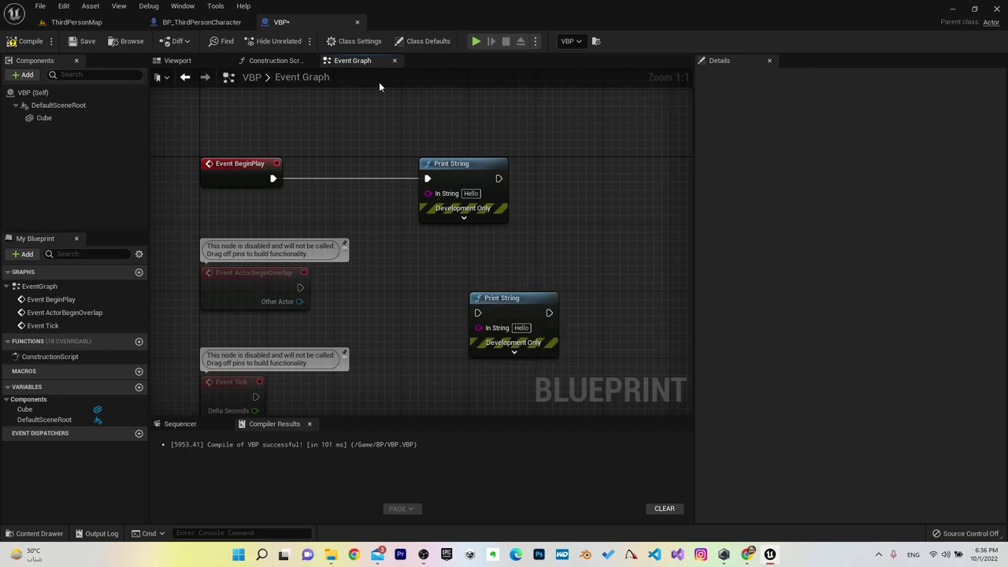
Step: Turn Hide Unrelated back on and select each Print String node in turn
click(270, 41)
click(450, 173)
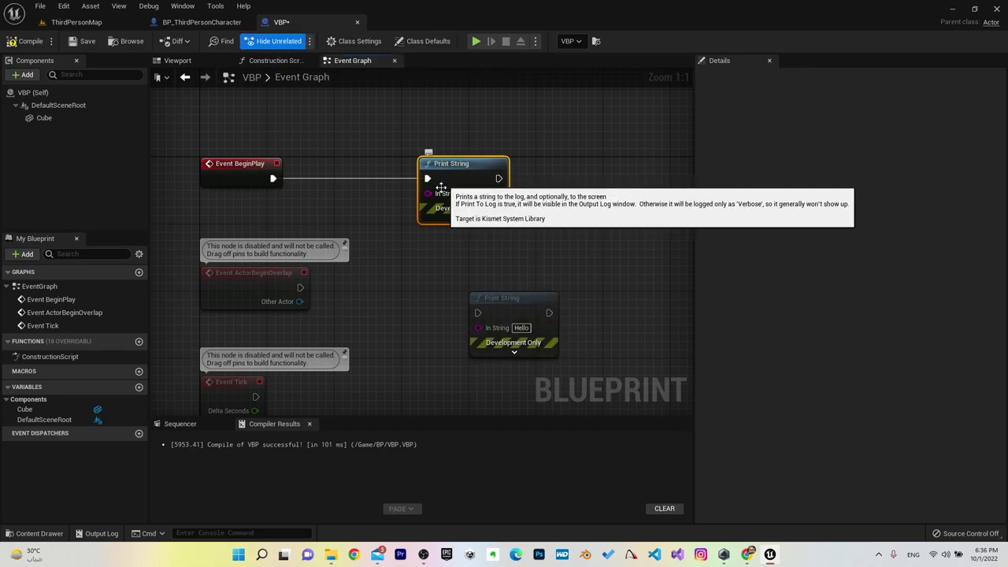
click(504, 312)
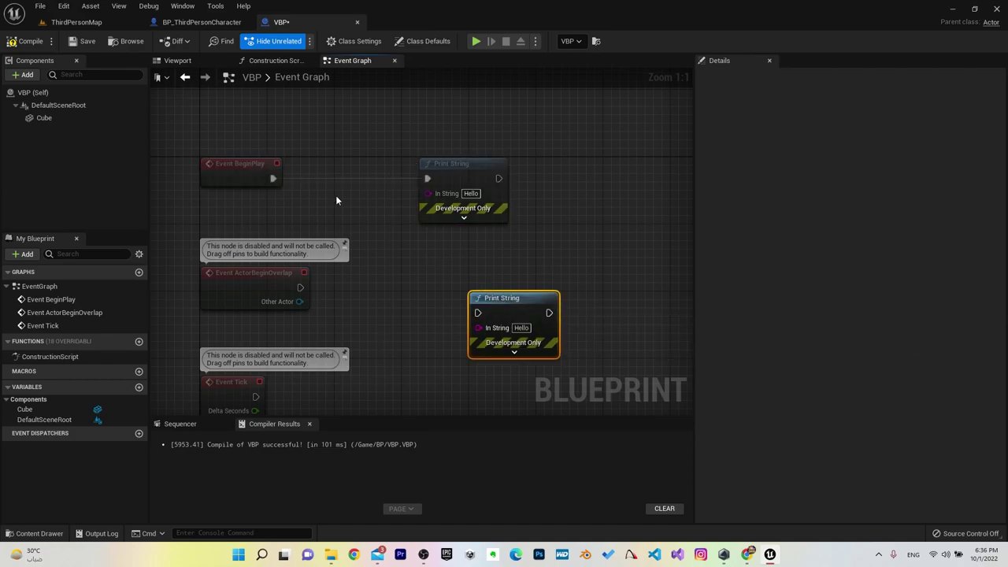
click(413, 163)
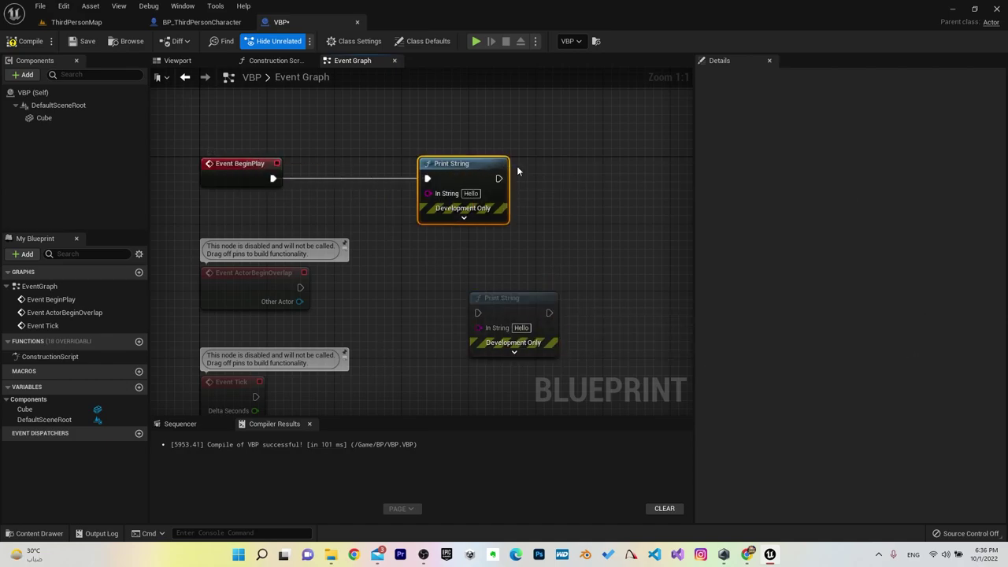
scroll(625, 231, down, 2)
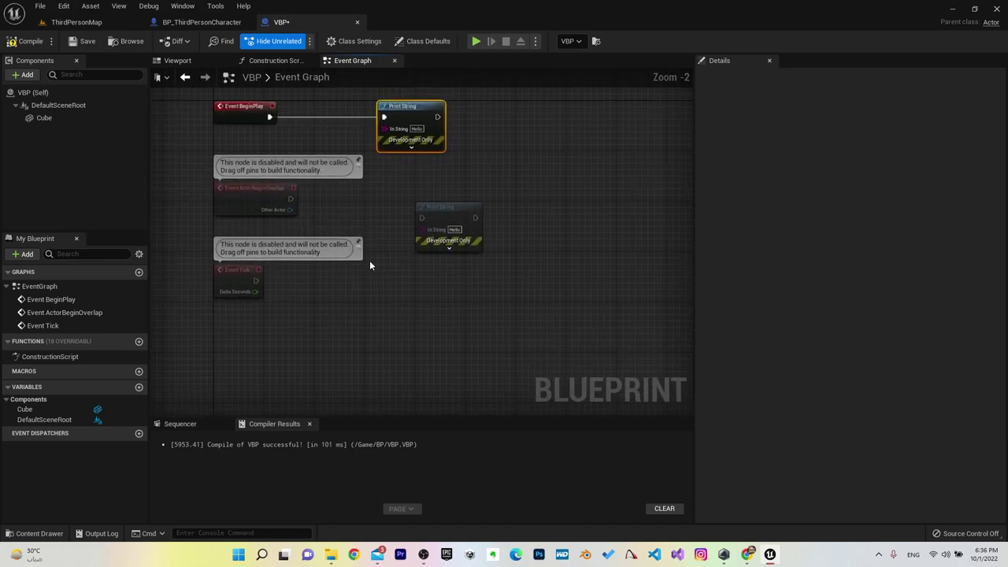
right_drag(567, 208, 477, 269)
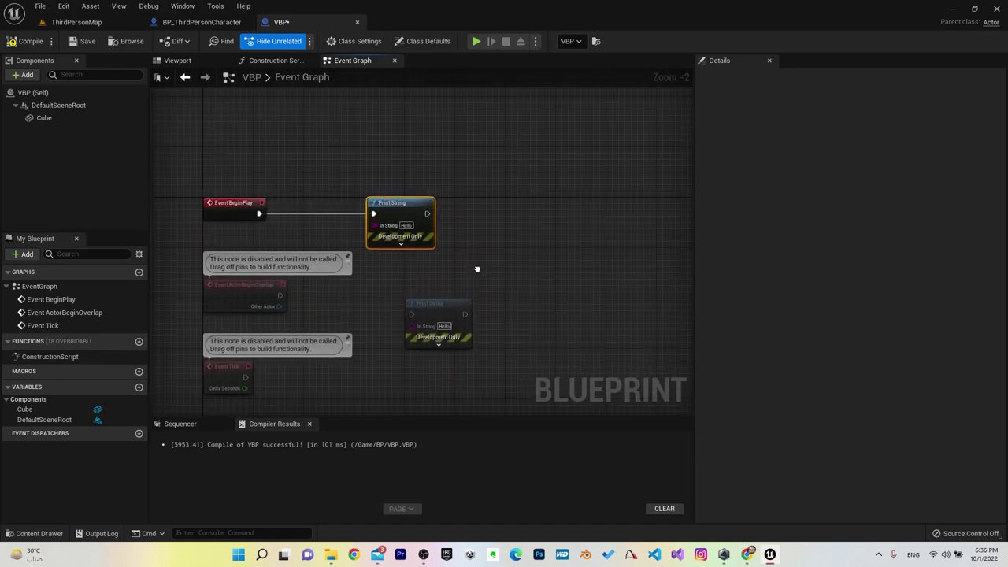
Step: Check Class Settings and Class Defaults, then add a Boolean variable named Test
click(354, 42)
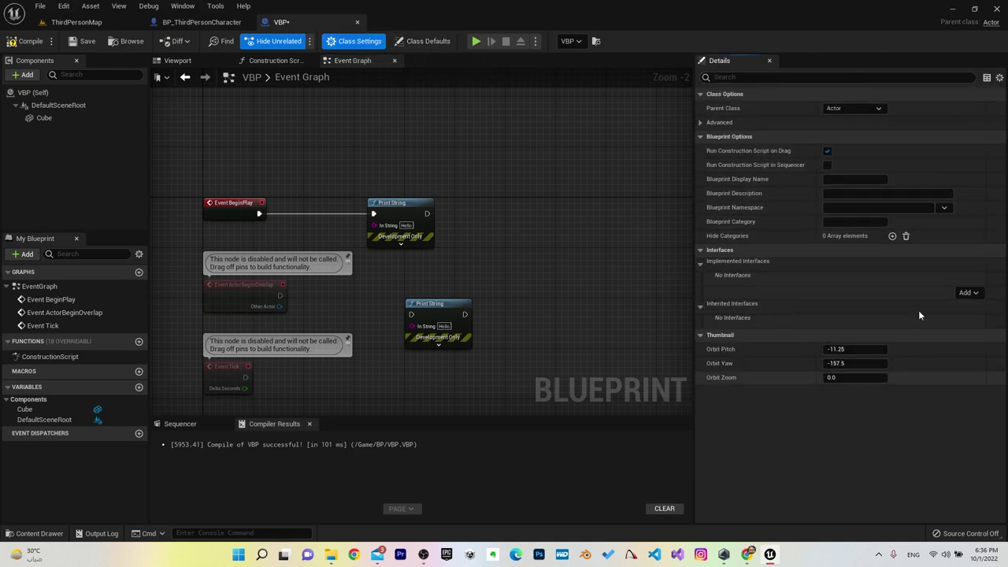
click(425, 41)
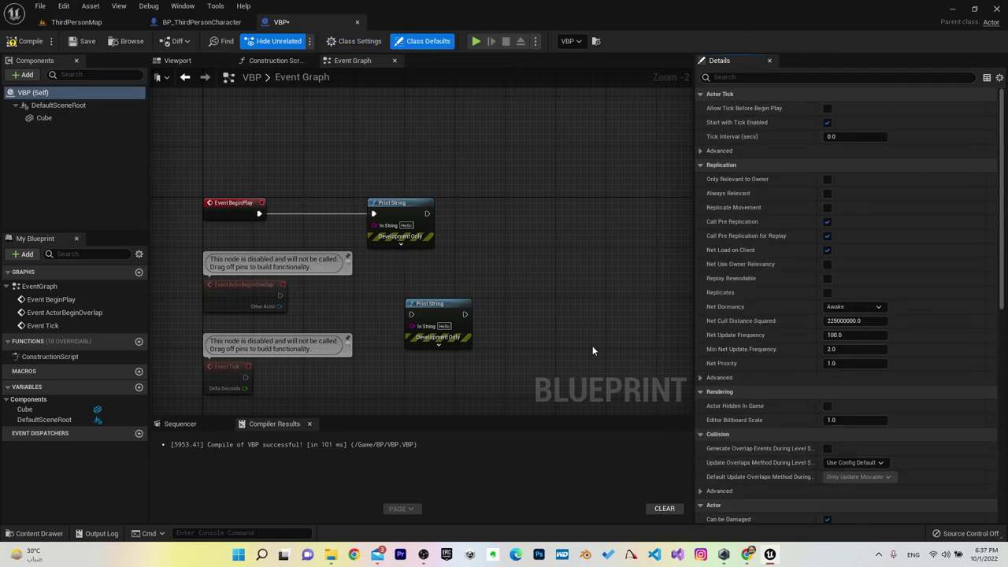
click(139, 387)
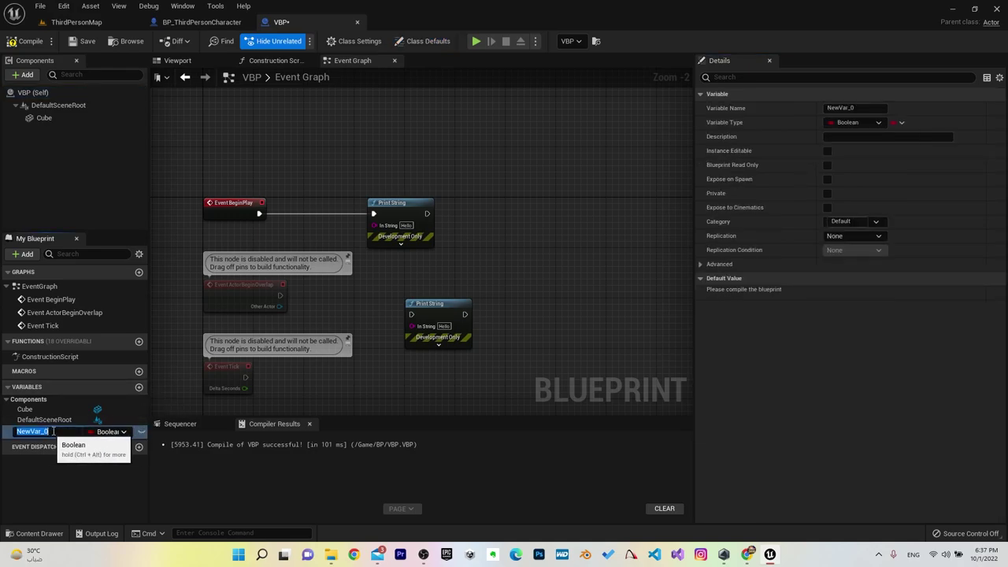
text(Test)
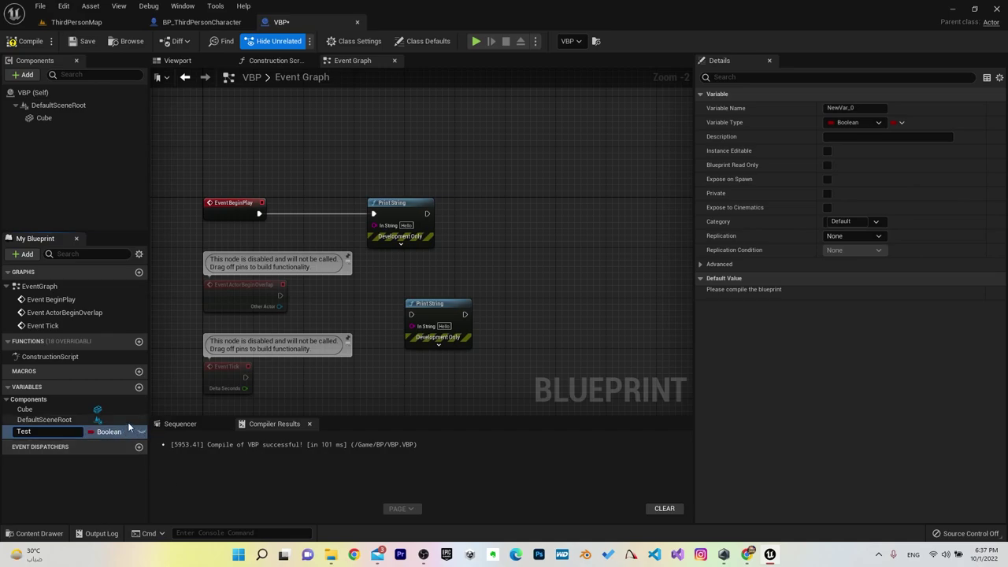
key(Return)
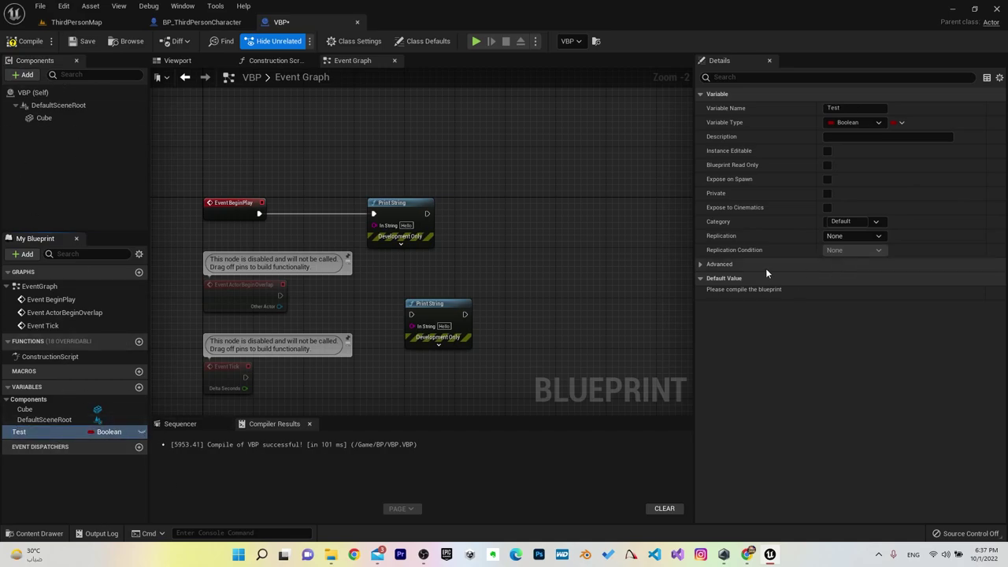
click(22, 431)
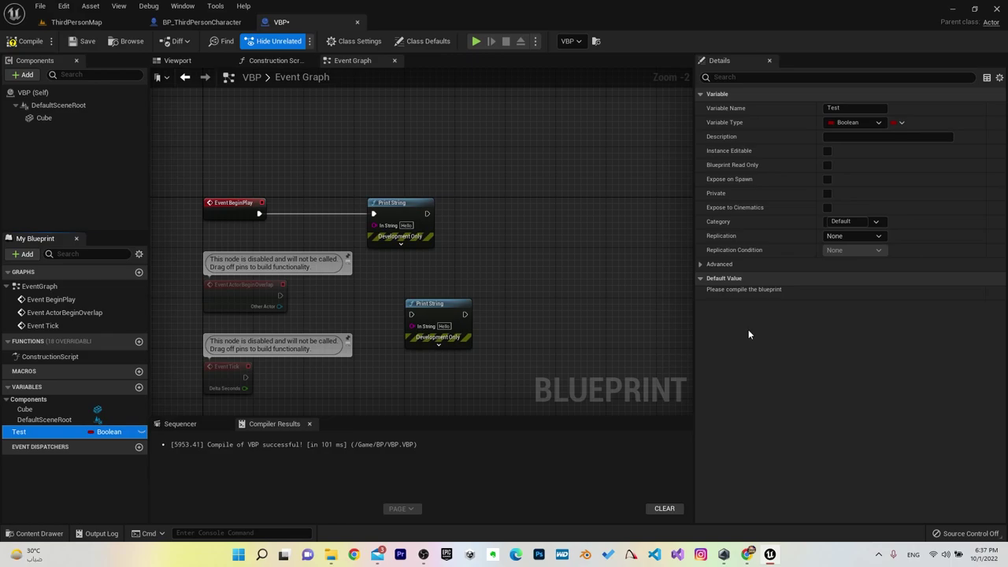
Step: Compile VBP, set Test's default value to false, and view the Class Defaults
click(31, 41)
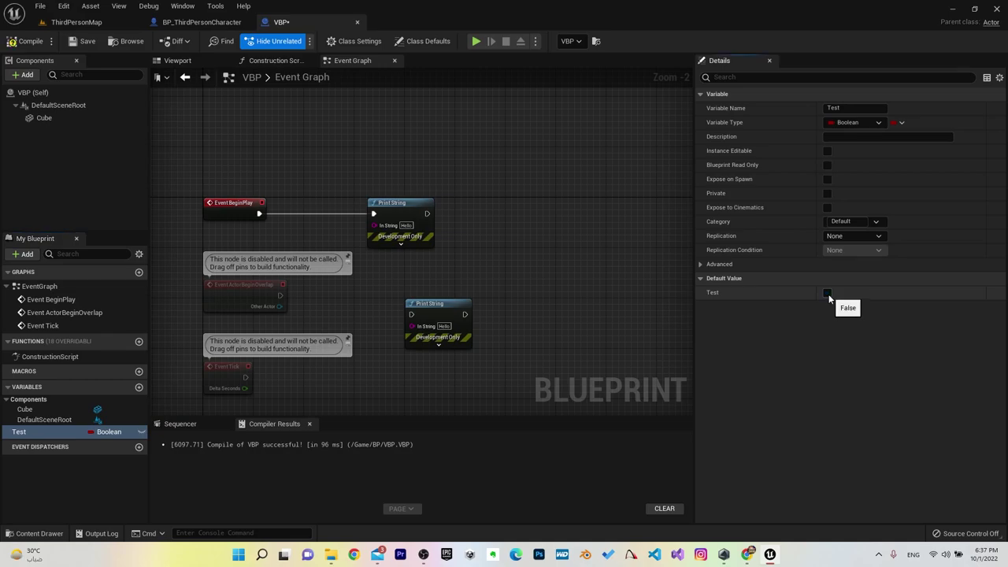
click(828, 294)
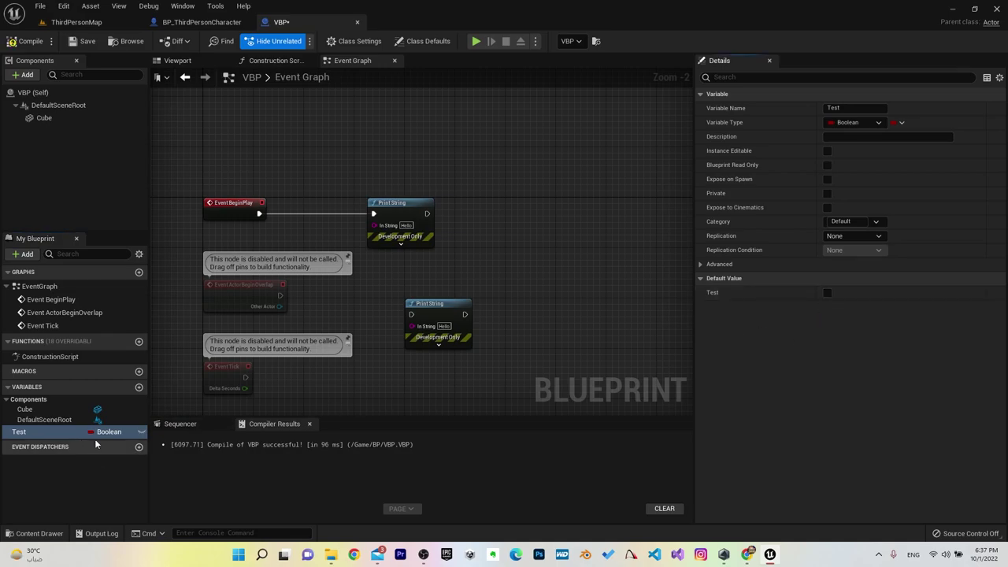
click(428, 41)
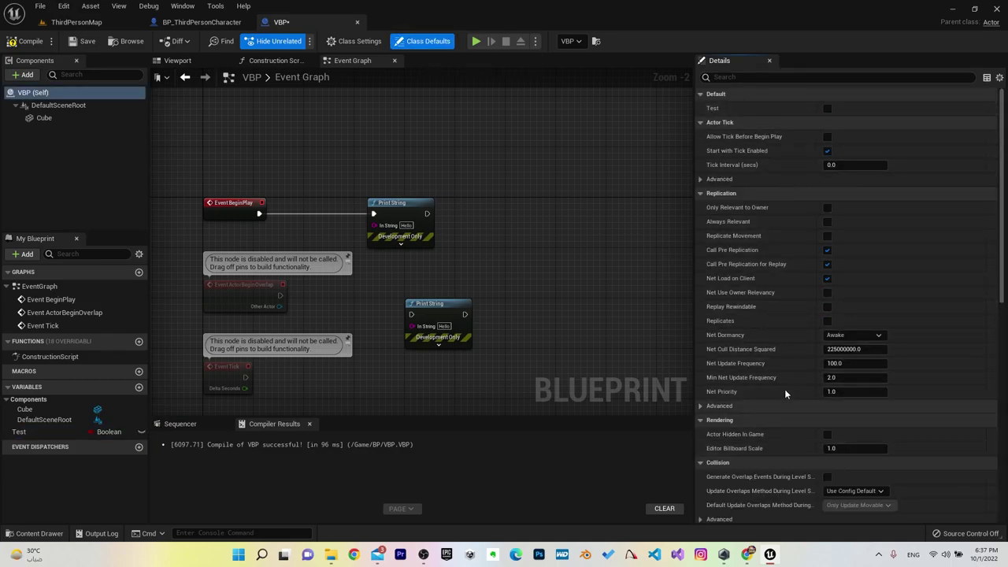
scroll(780, 343, down, 3)
scroll(779, 338, down, 3)
scroll(776, 341, down, 3)
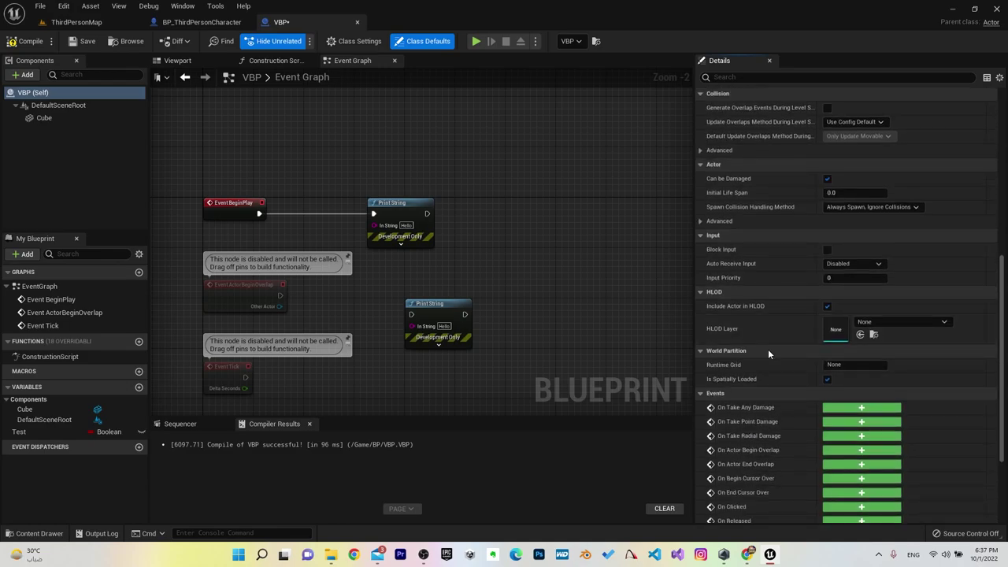
scroll(758, 354, up, 3)
scroll(755, 354, up, 3)
scroll(756, 354, up, 2)
scroll(578, 291, up, 2)
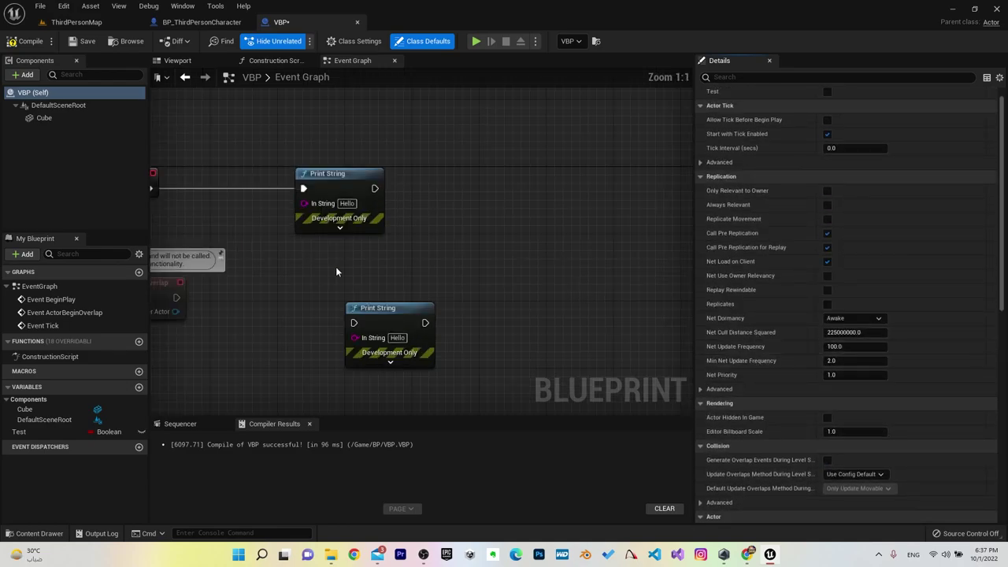
right_drag(336, 272, 524, 290)
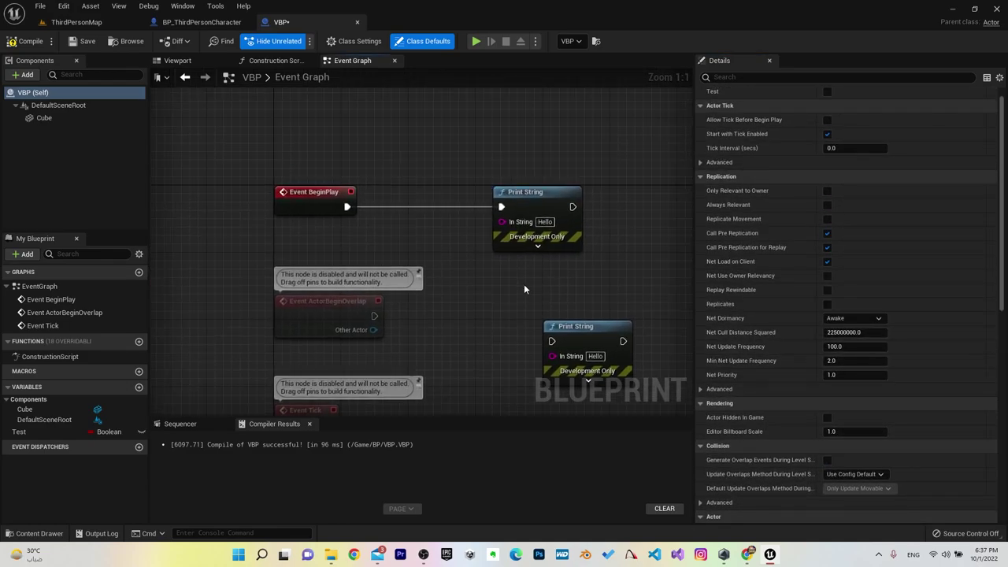
Step: Show Class Settings, run a Play test printing Hello, and close the preview window
click(379, 44)
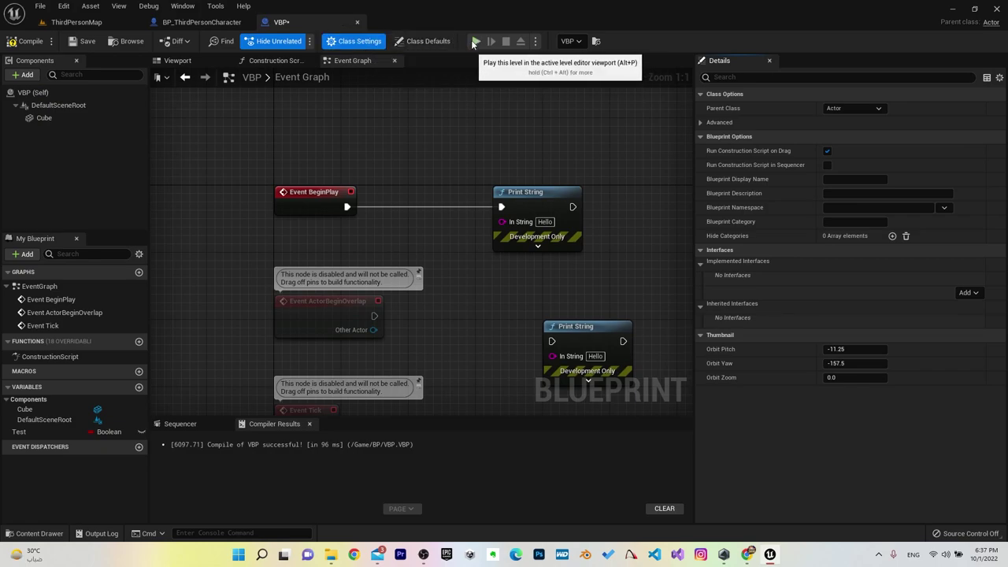
click(475, 45)
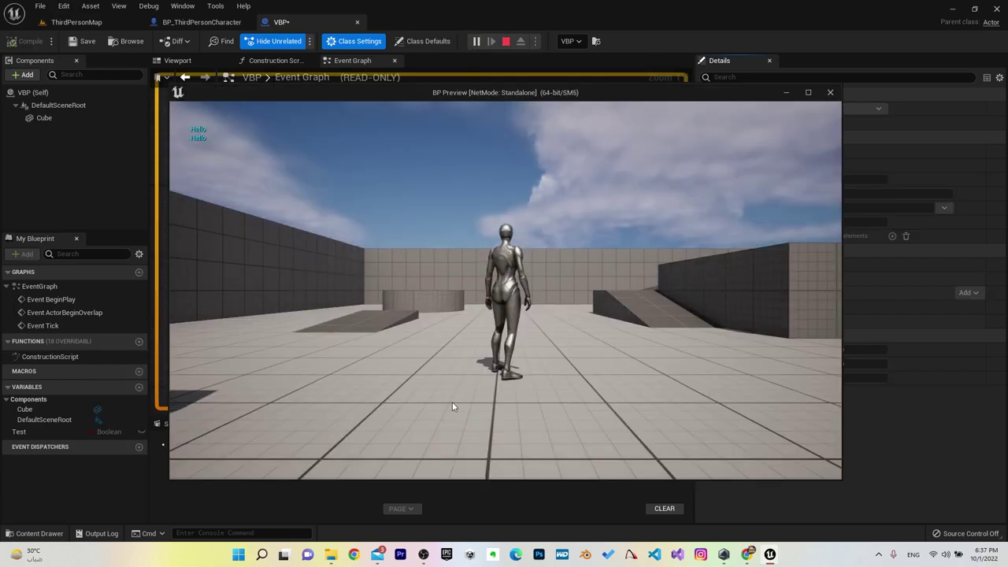
click(829, 93)
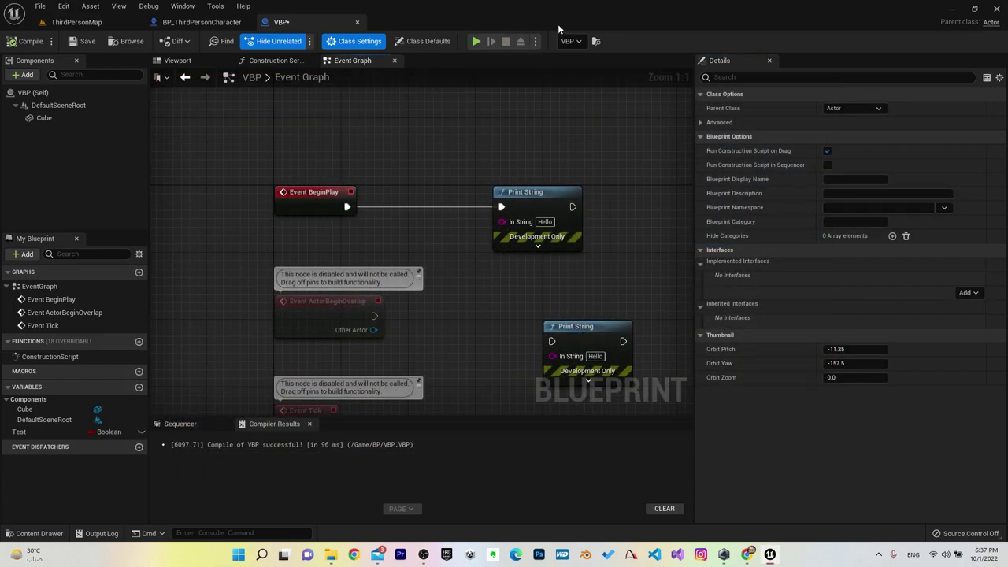
click(573, 43)
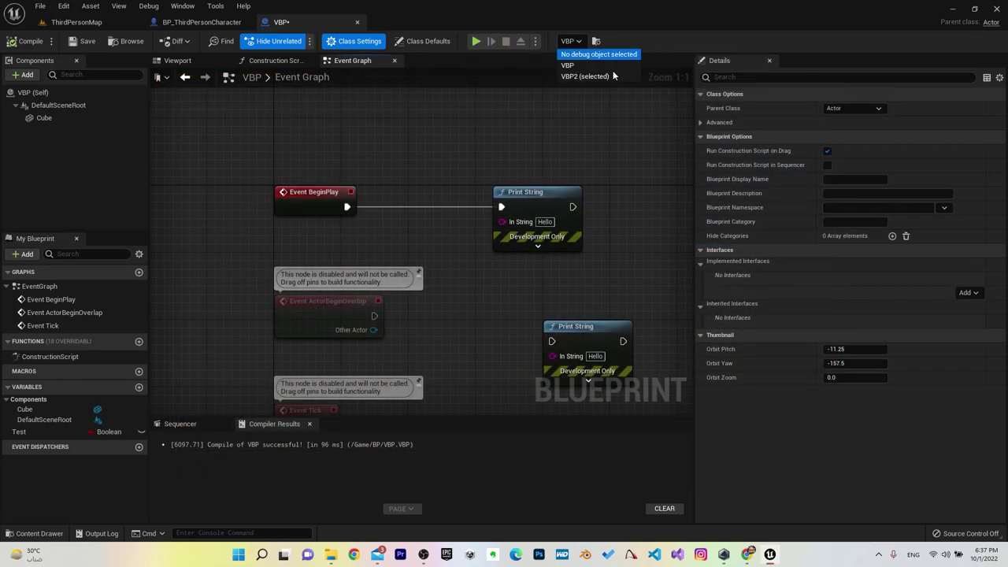
click(639, 183)
Step: Connect Event Tick to the lower Print String node and start a Play test
drag(276, 399, 498, 314)
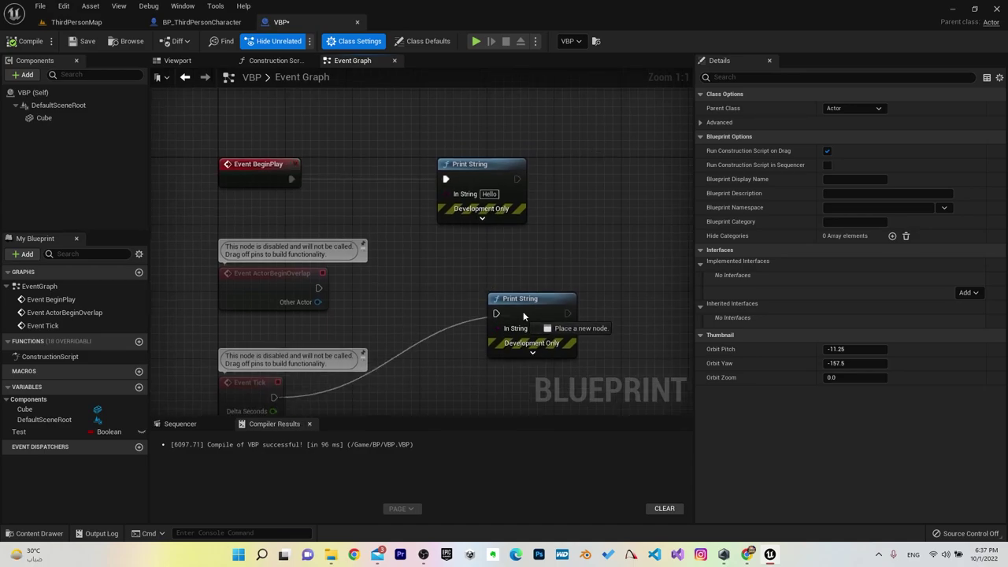
click(477, 41)
drag(352, 89, 739, 68)
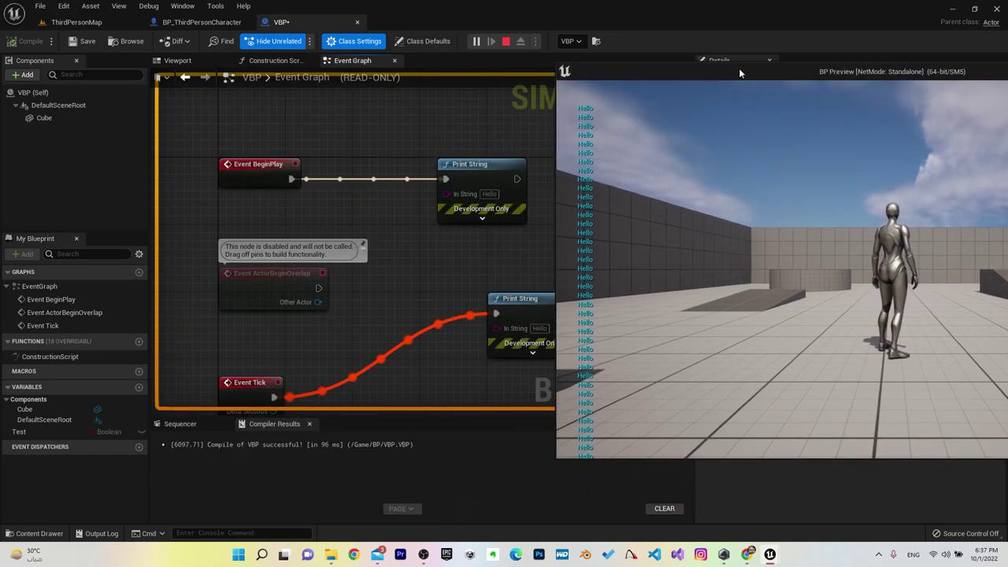
click(461, 230)
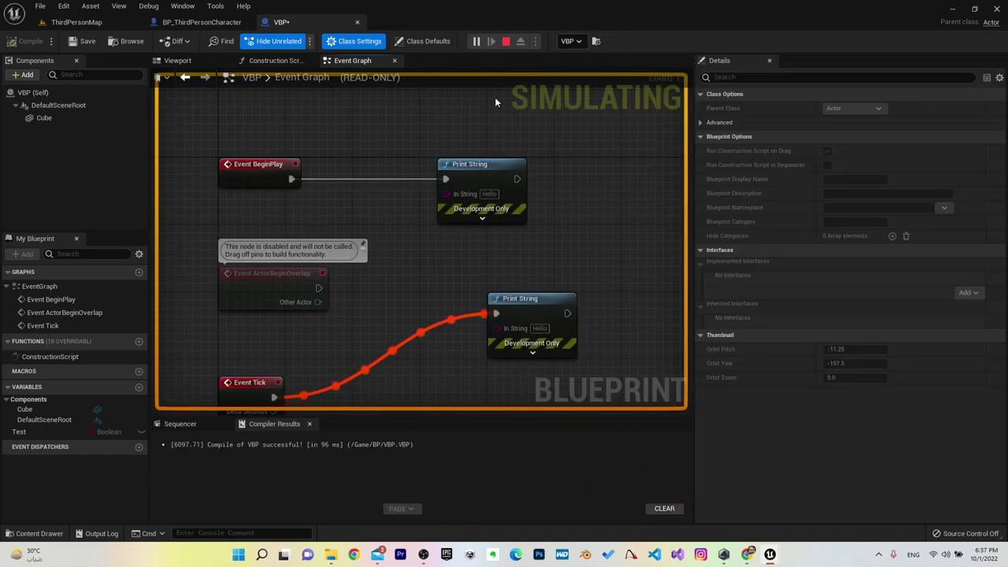
right_drag(495, 97, 428, 190)
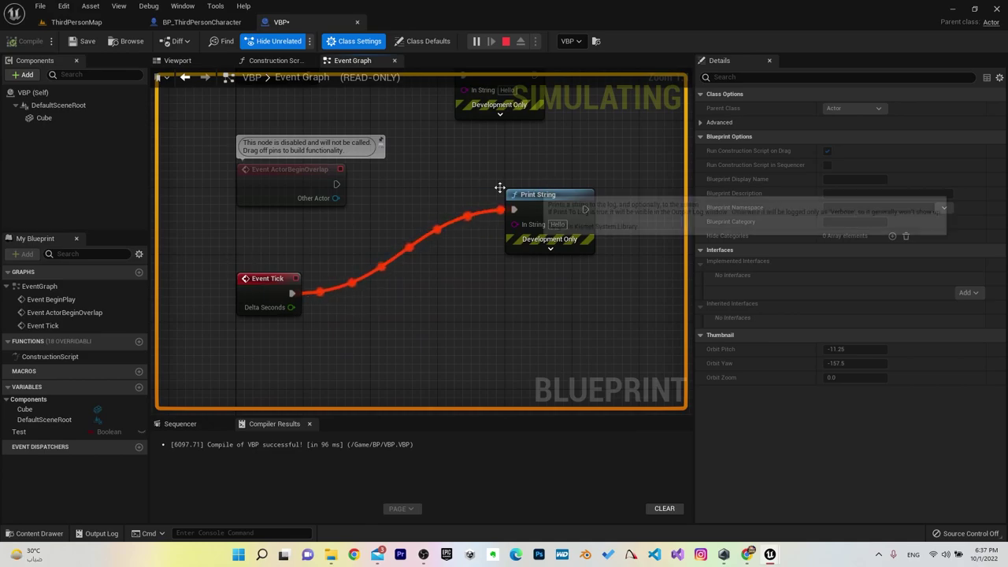
right_drag(461, 129, 451, 203)
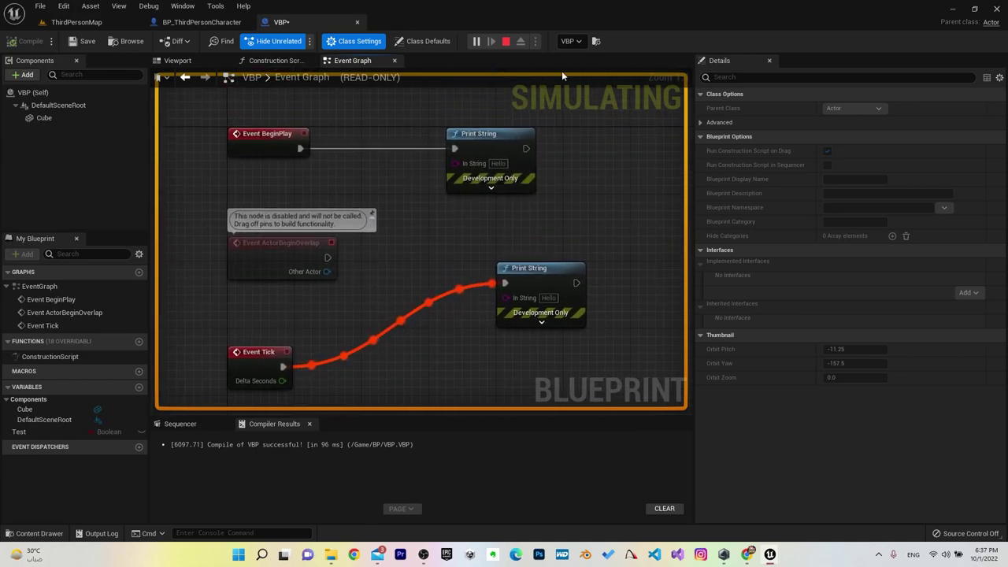
Step: Clear the debug object, reselect the VBP instance, then close the preview to end testing
click(572, 42)
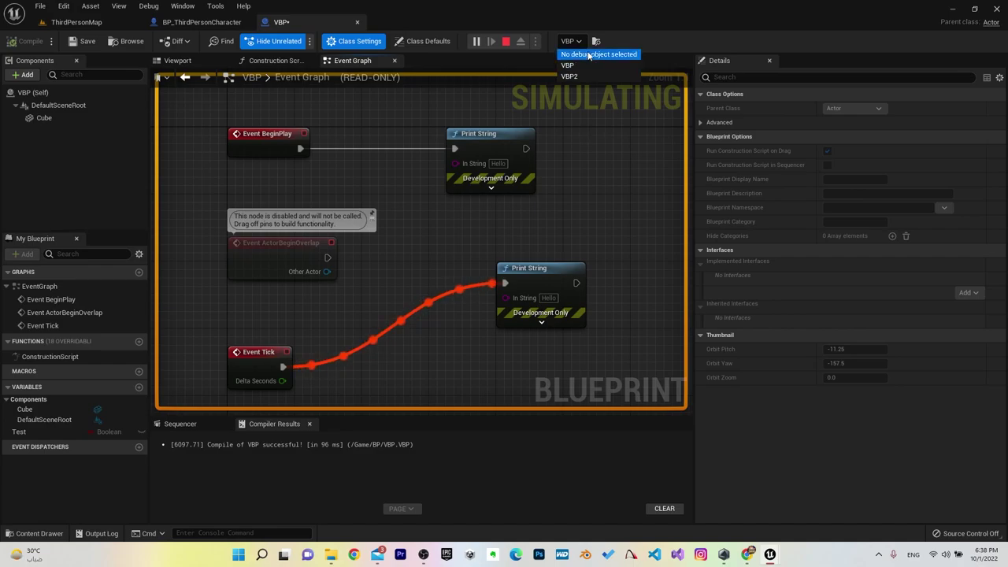
click(590, 53)
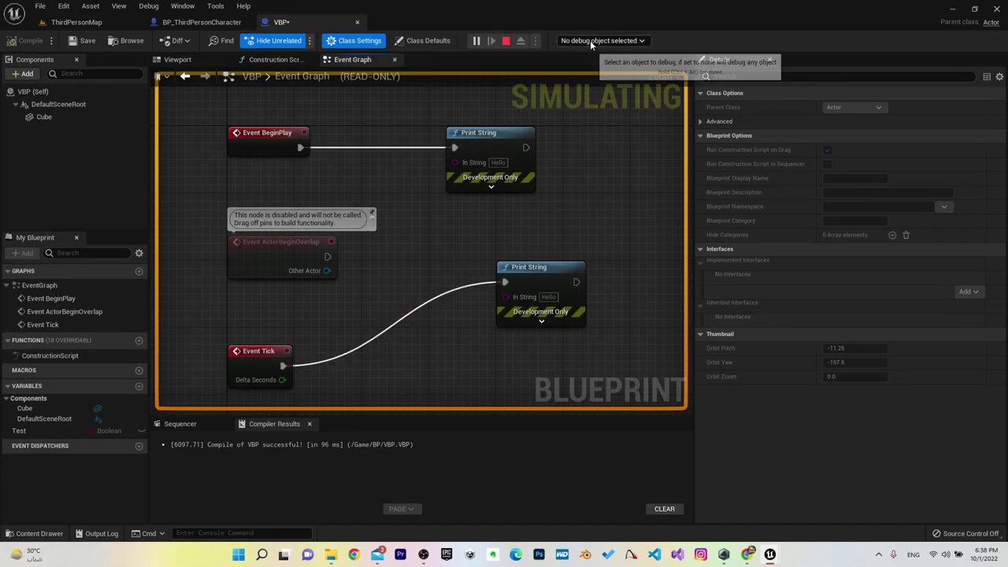
click(590, 40)
click(581, 61)
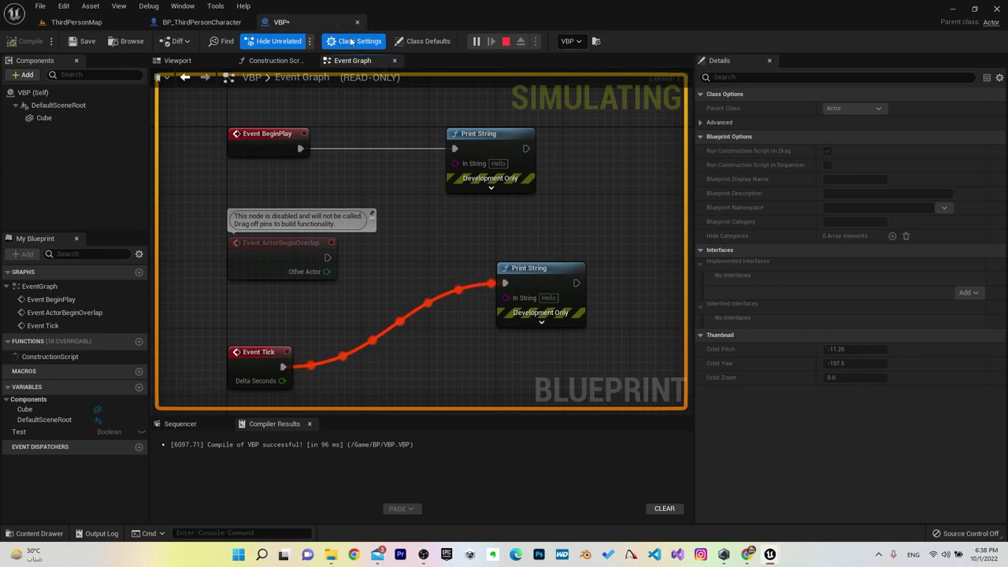
mouse_move(771, 554)
click(825, 504)
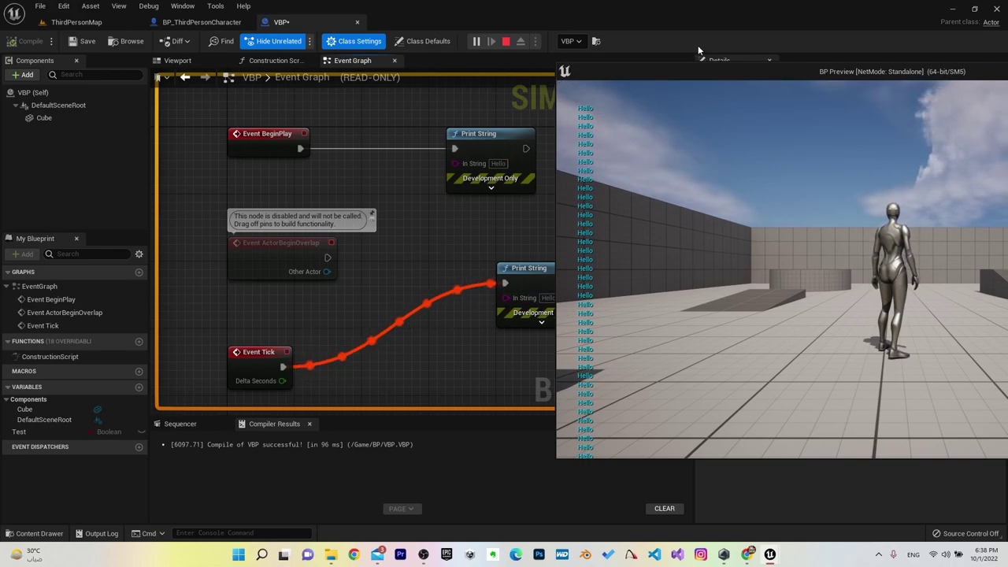
drag(684, 74, 322, 102)
click(851, 106)
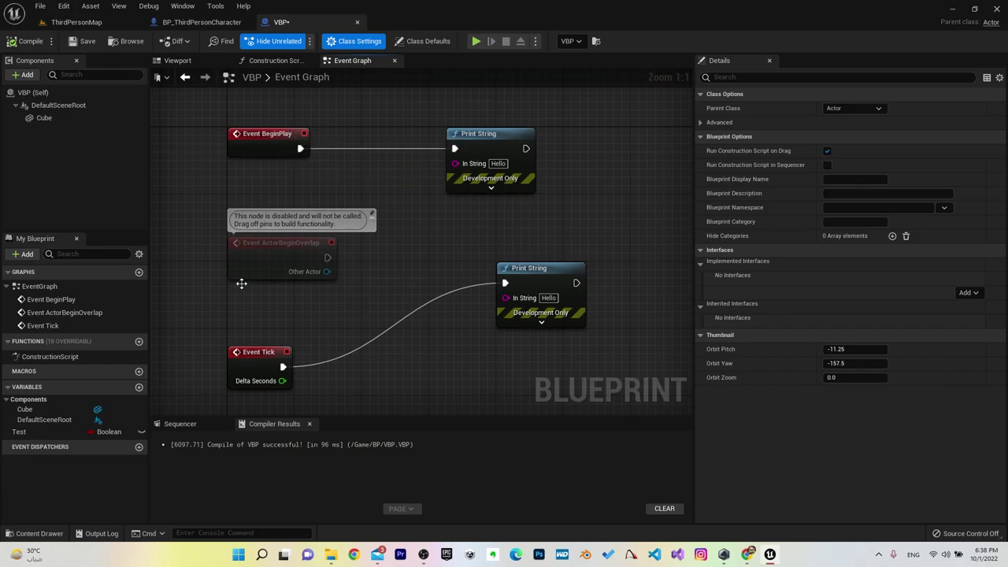
Step: In the Viewport, select the Cube and move it along X to -180
click(168, 63)
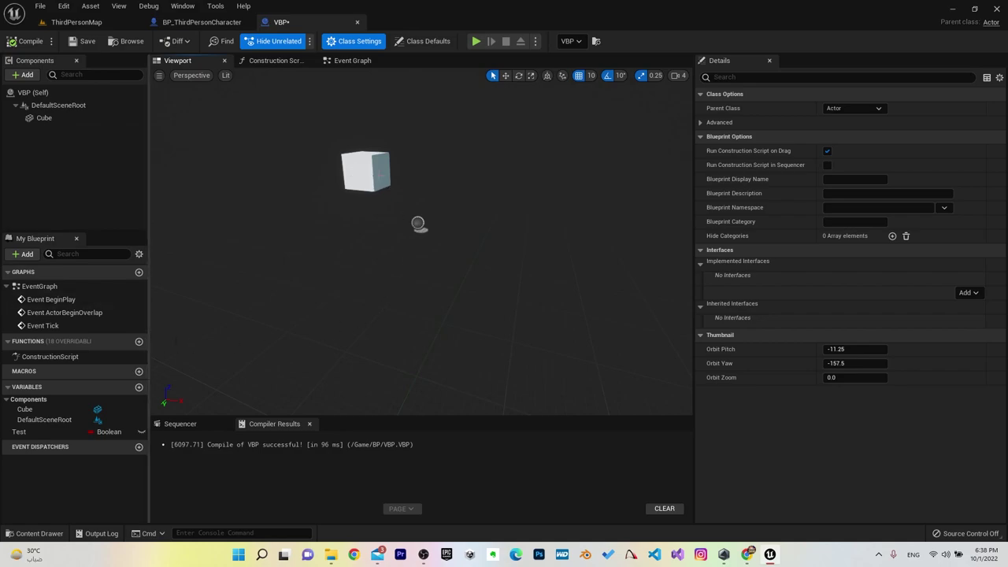
click(367, 168)
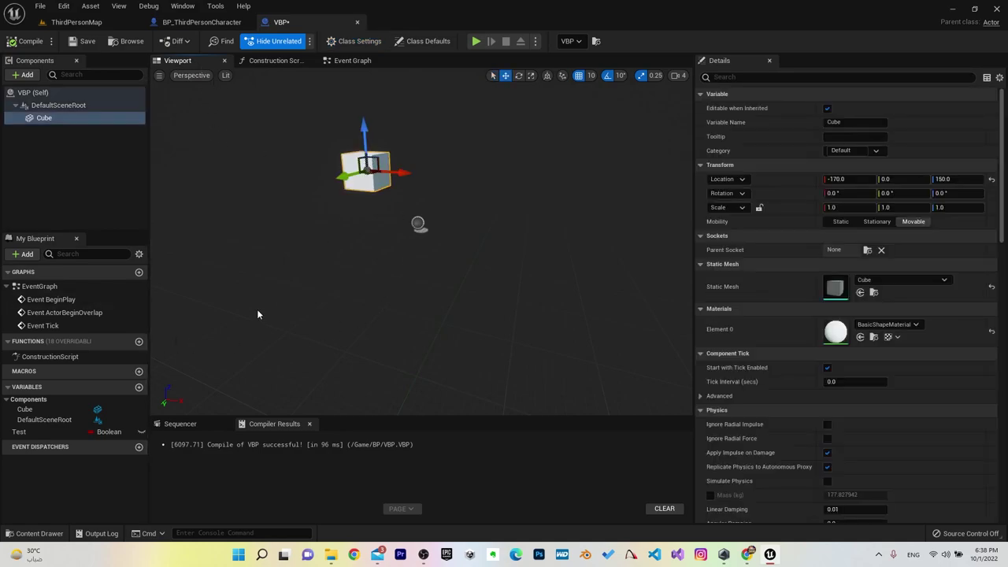
click(493, 76)
click(481, 171)
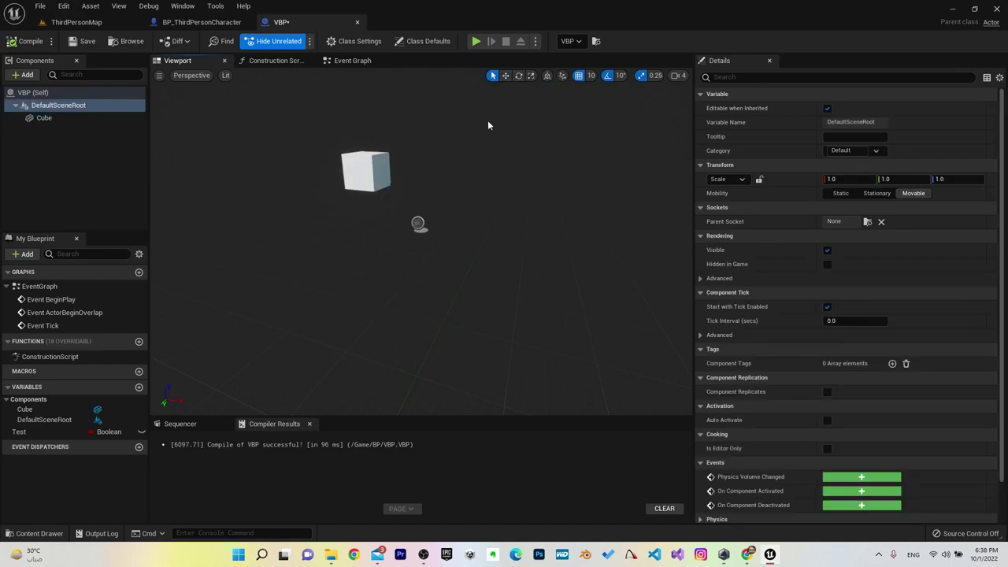
click(506, 75)
click(384, 171)
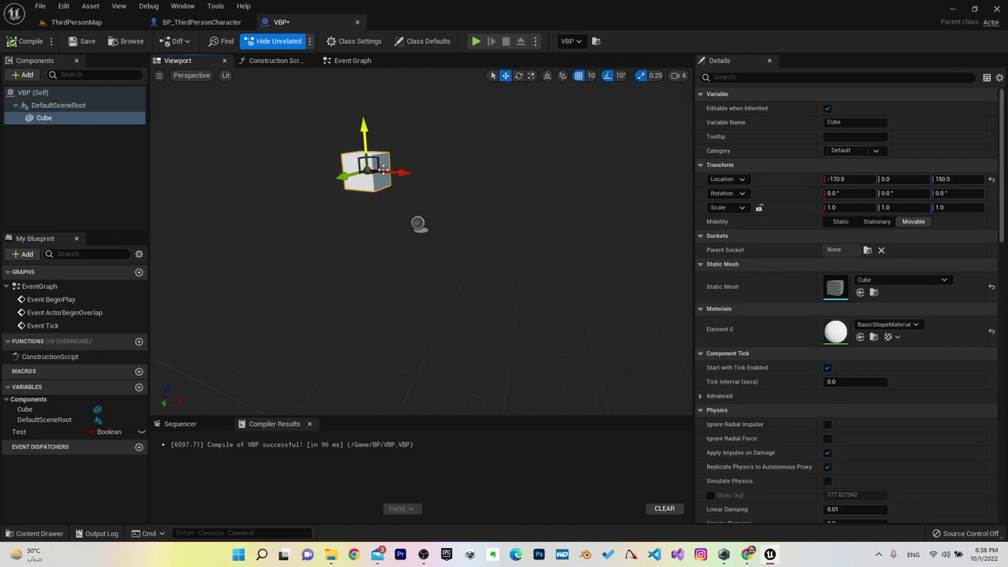
drag(403, 172, 407, 188)
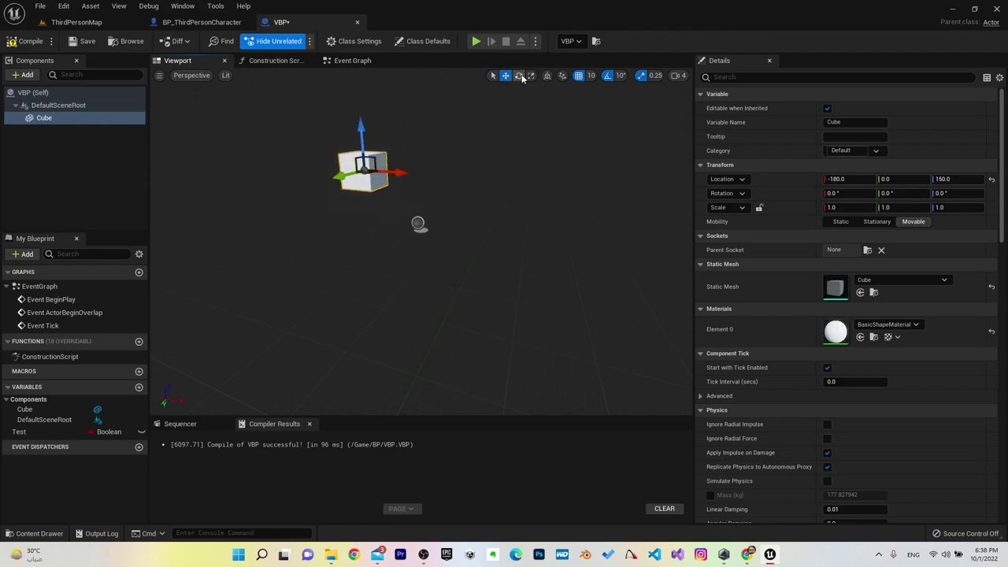
Step: Rotate the Cube 40 degrees on Y and scale it uniformly to 3.25
click(519, 76)
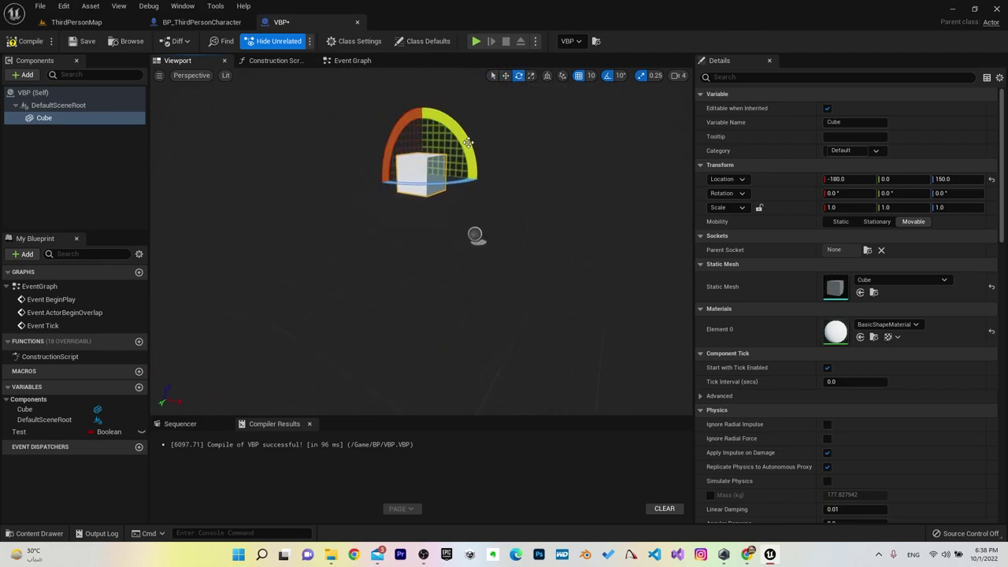
drag(468, 143, 554, 132)
click(532, 77)
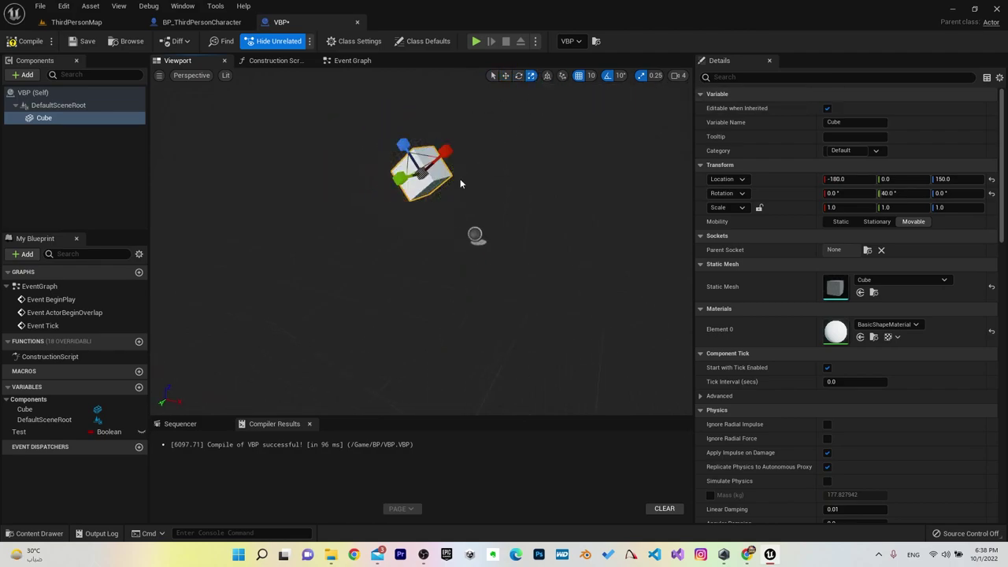
mouse_move(389, 169)
mouse_down()
mouse_move(384, 187)
mouse_move(344, 173)
mouse_up()
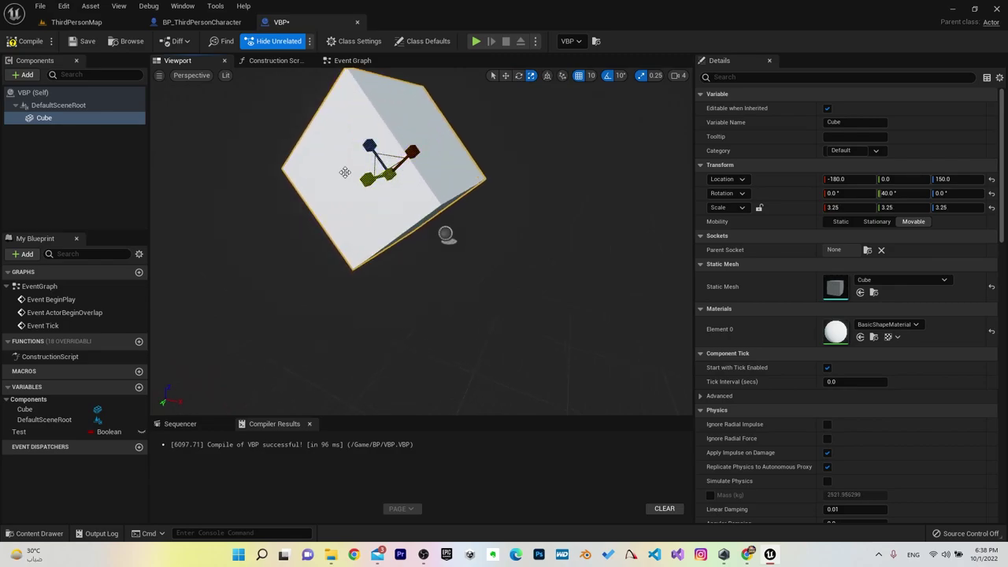
click(76, 22)
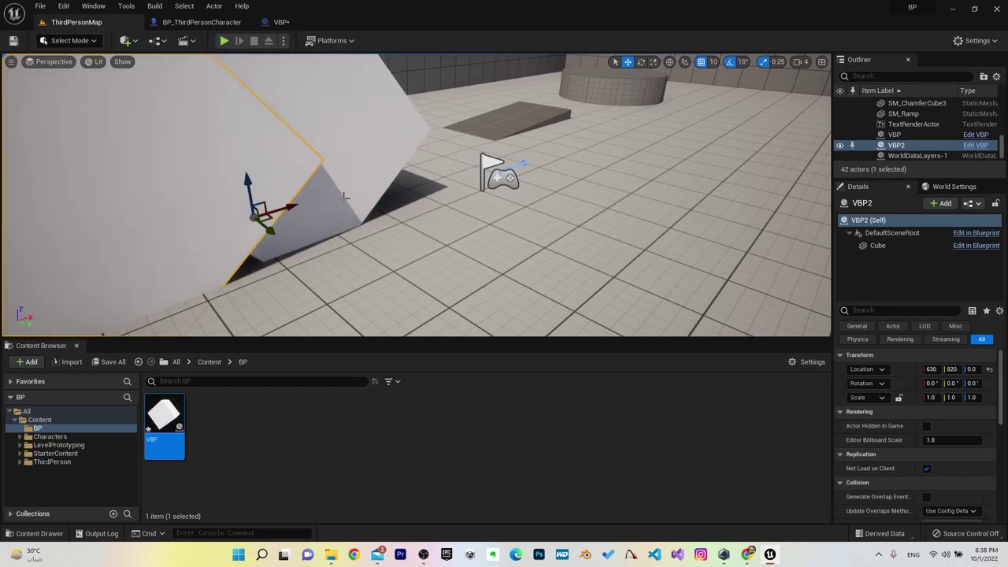
right_drag(344, 197, 344, 197)
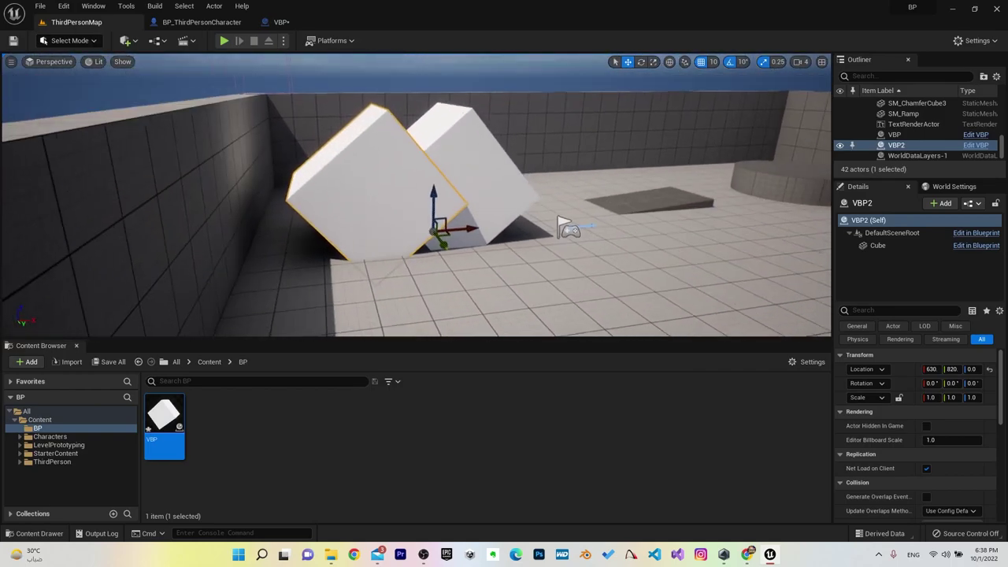
click(304, 22)
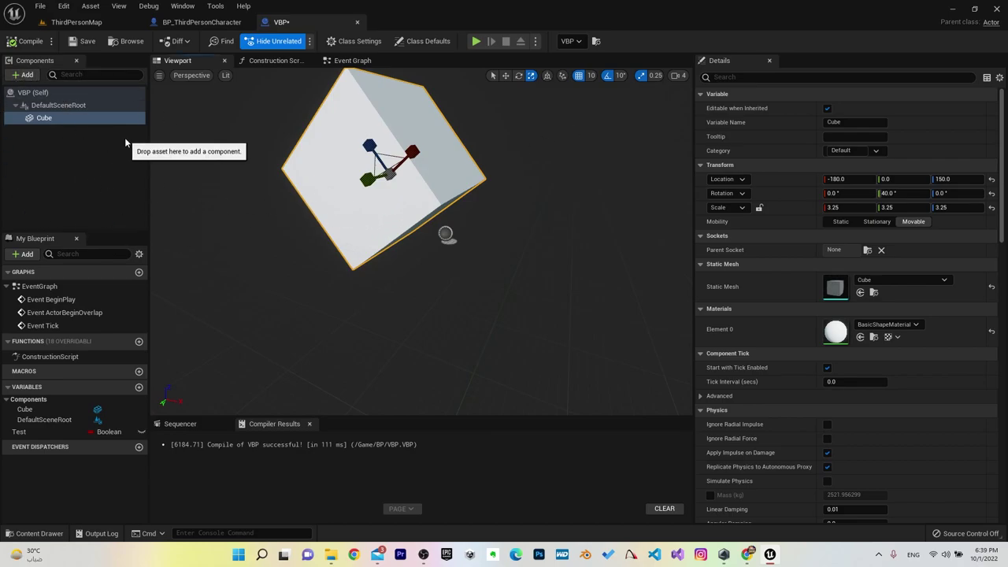
Step: Delete the Cube, add a Sphere component, and scale it up to 2.0
key(Delete)
click(21, 74)
text(c)
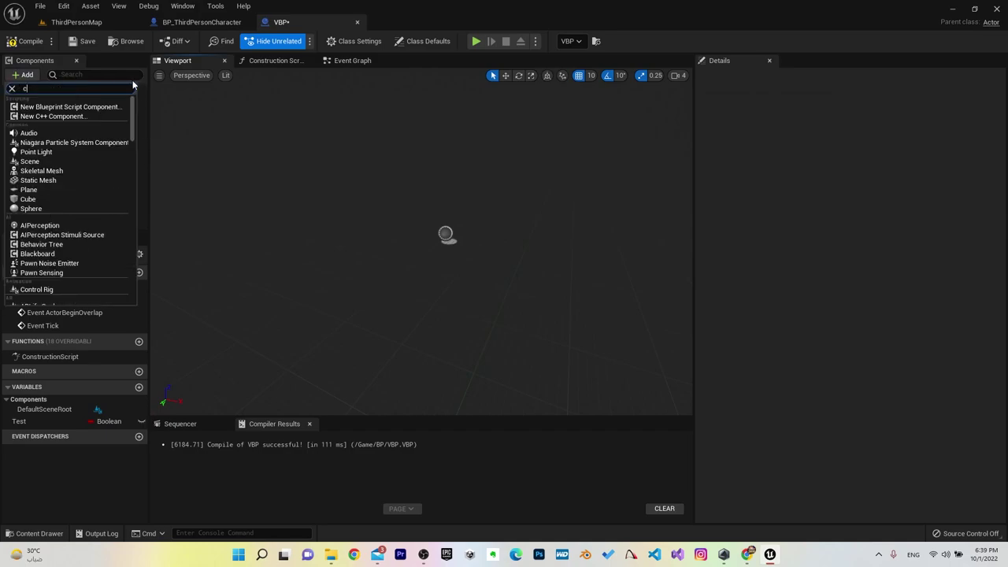
key(BackSpace)
text(sph)
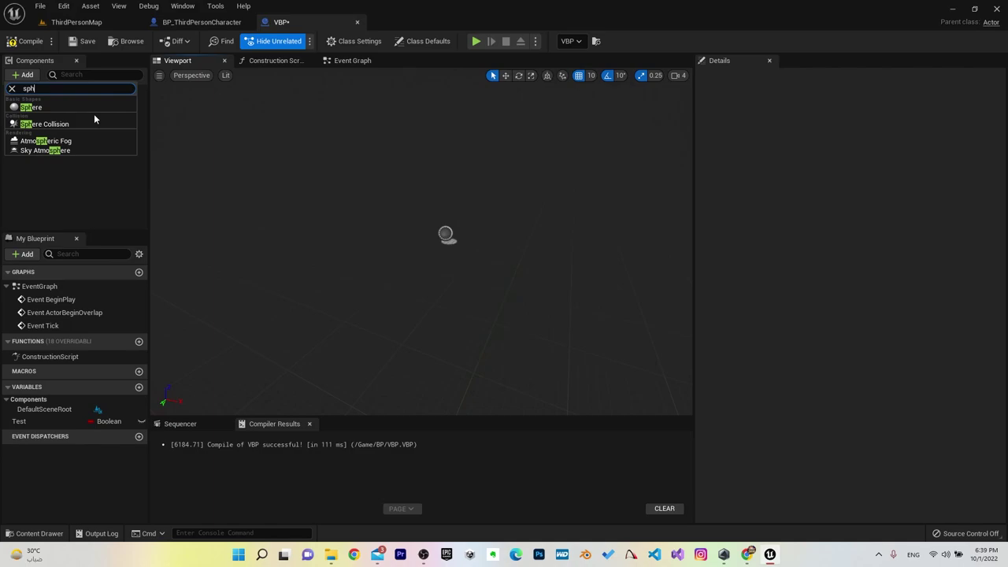
key(Return)
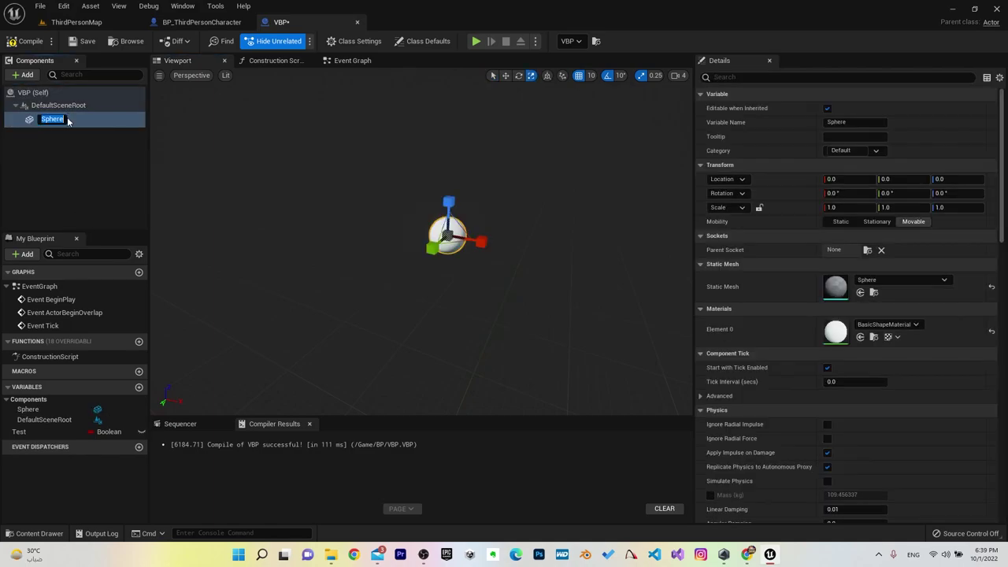
drag(449, 234, 307, 189)
key(w)
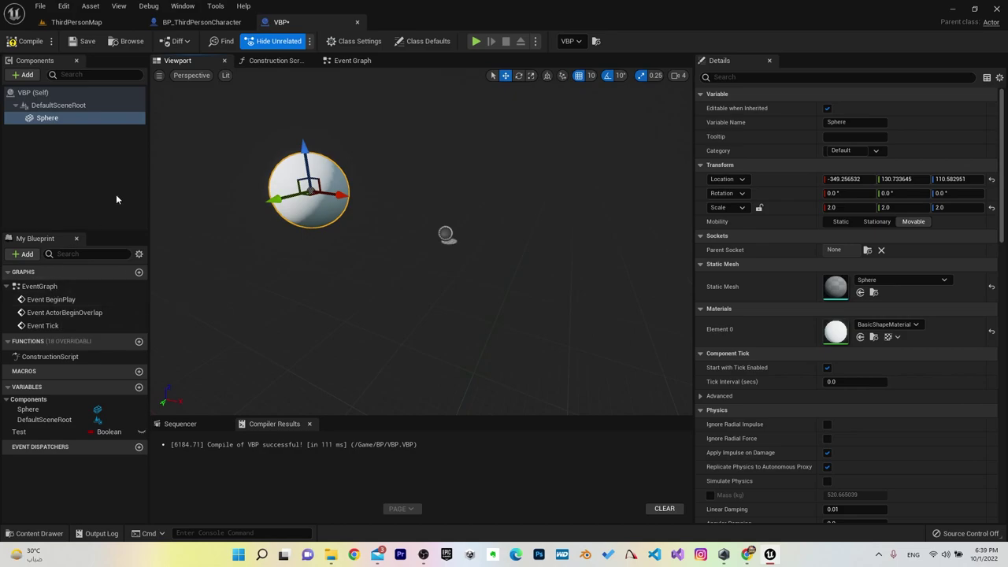
Step: Select Event BeginPlay and Event Tick in the Event Graph, then open the ConstructionScript graph
click(355, 60)
click(51, 299)
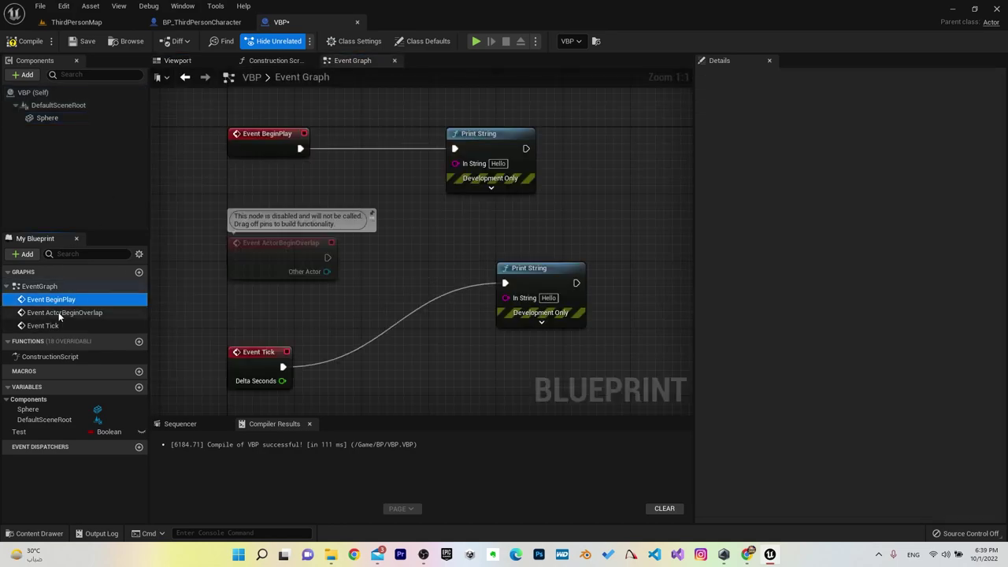
click(44, 325)
click(268, 251)
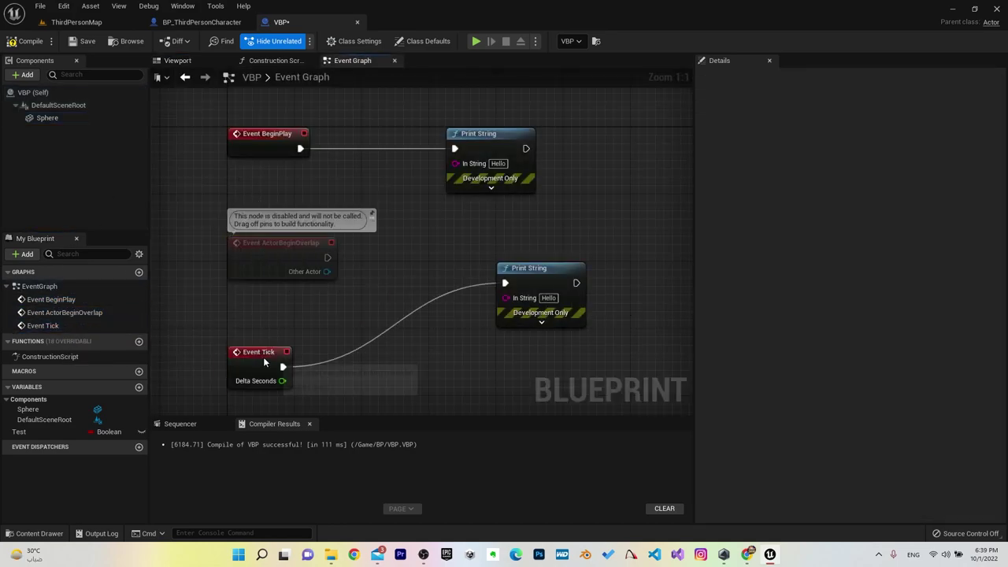
click(263, 355)
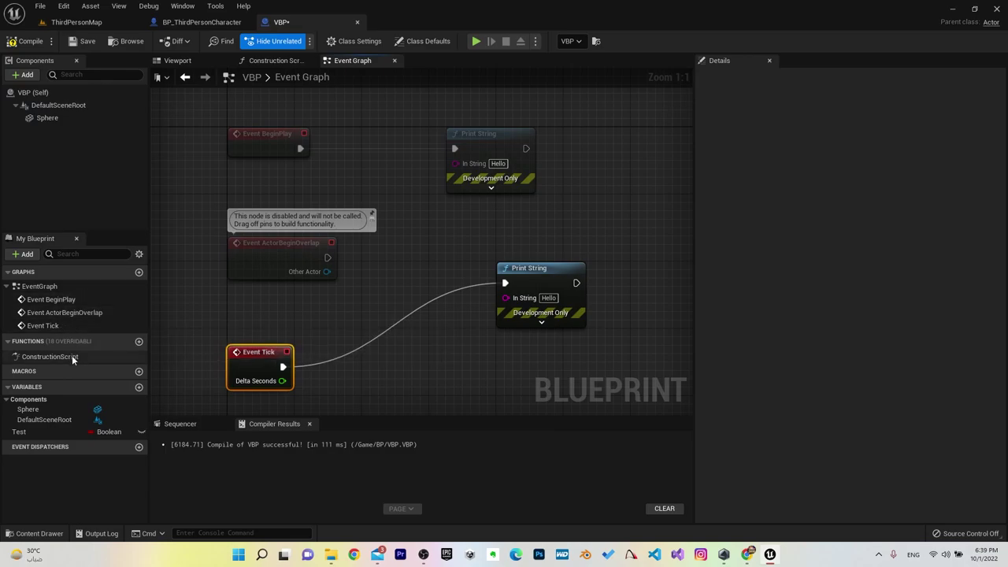
click(45, 357)
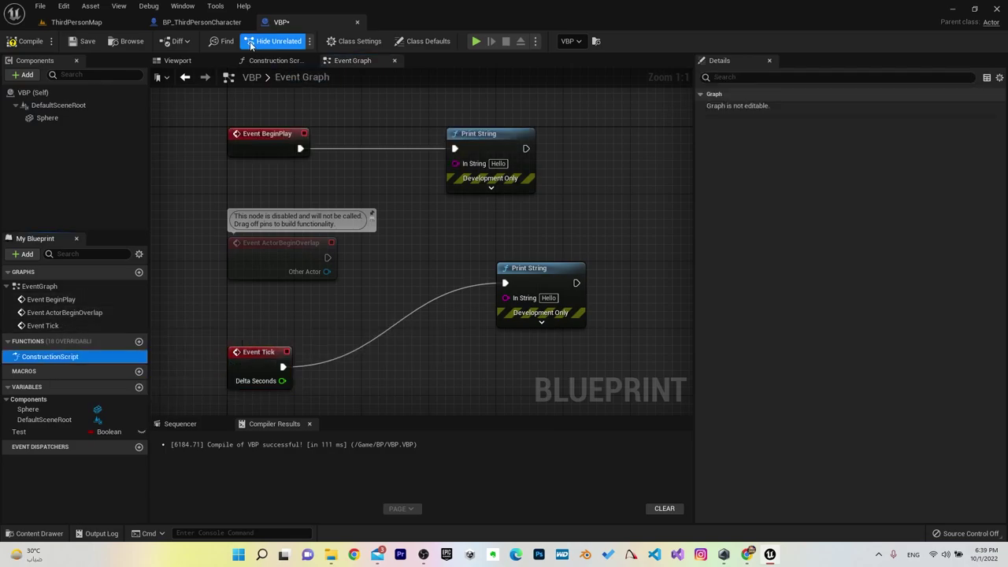
click(262, 62)
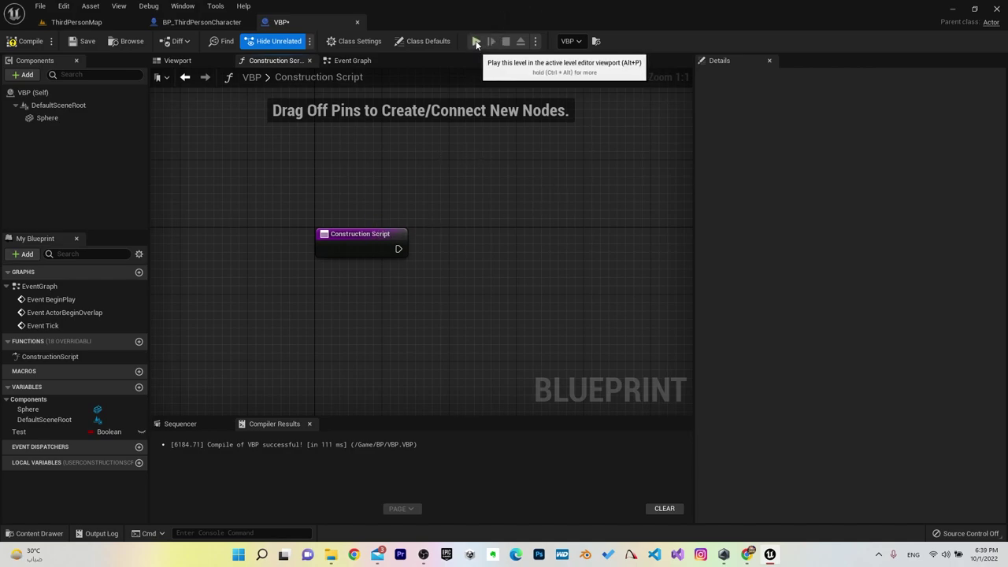
Step: Look over the two spheres in ThirdPersonMap, then return to VBP's Event Graph with its Hello Print String nodes
click(76, 22)
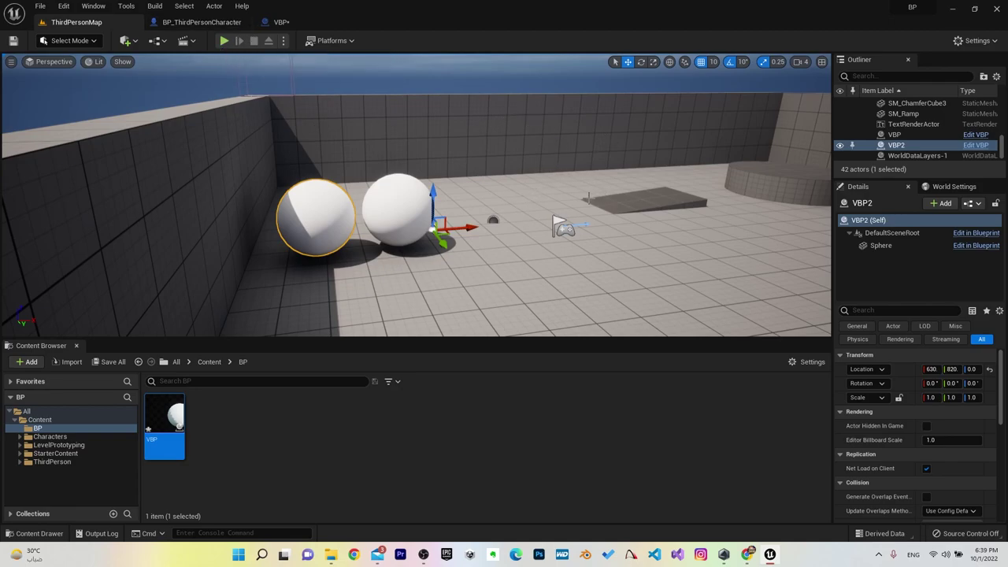
click(287, 23)
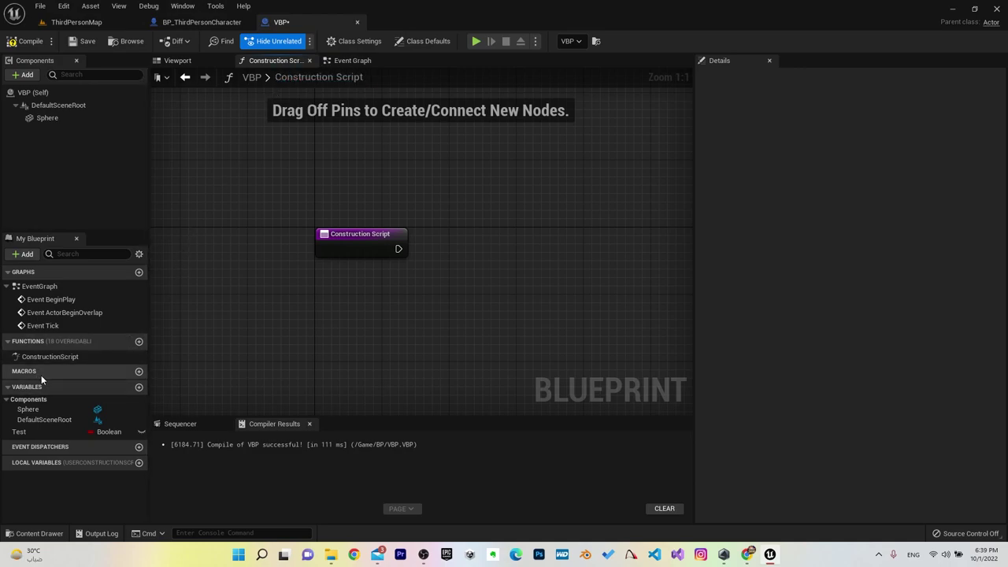
click(347, 60)
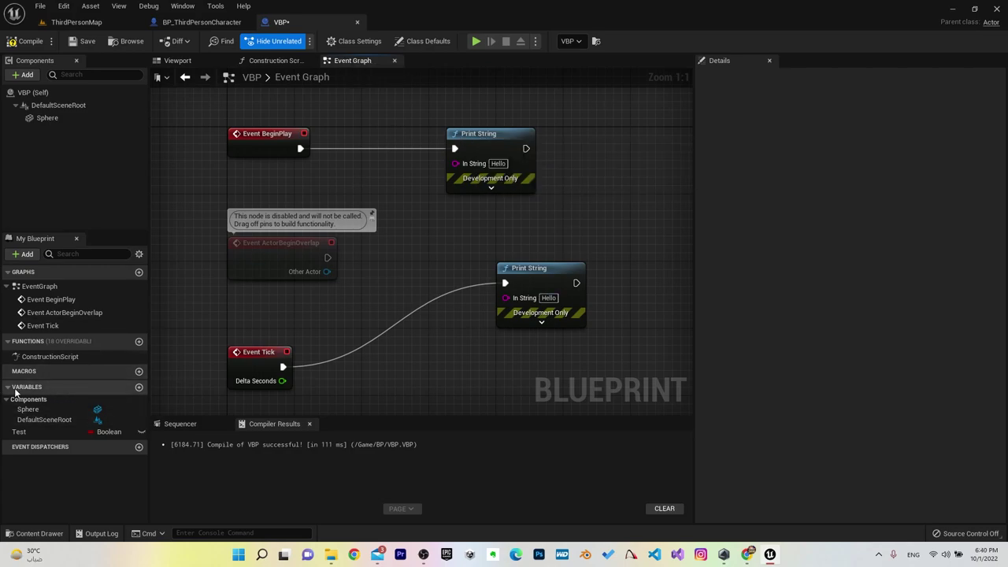
click(66, 432)
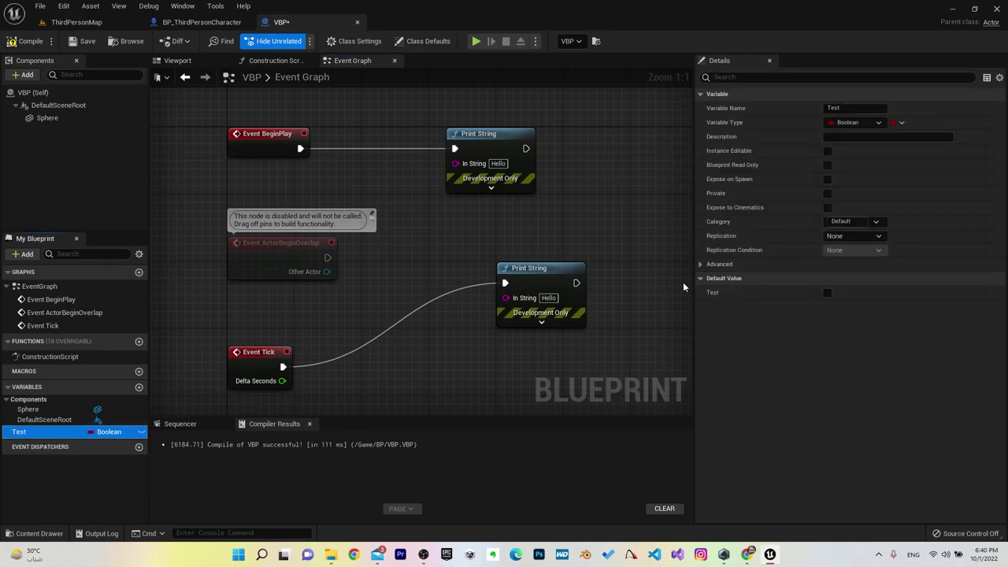
click(857, 124)
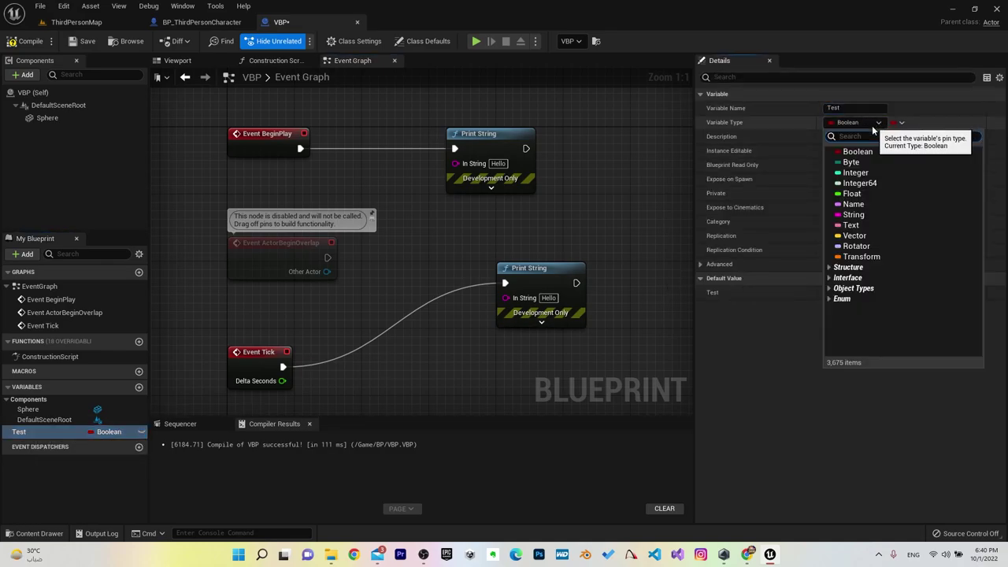
click(756, 441)
click(111, 433)
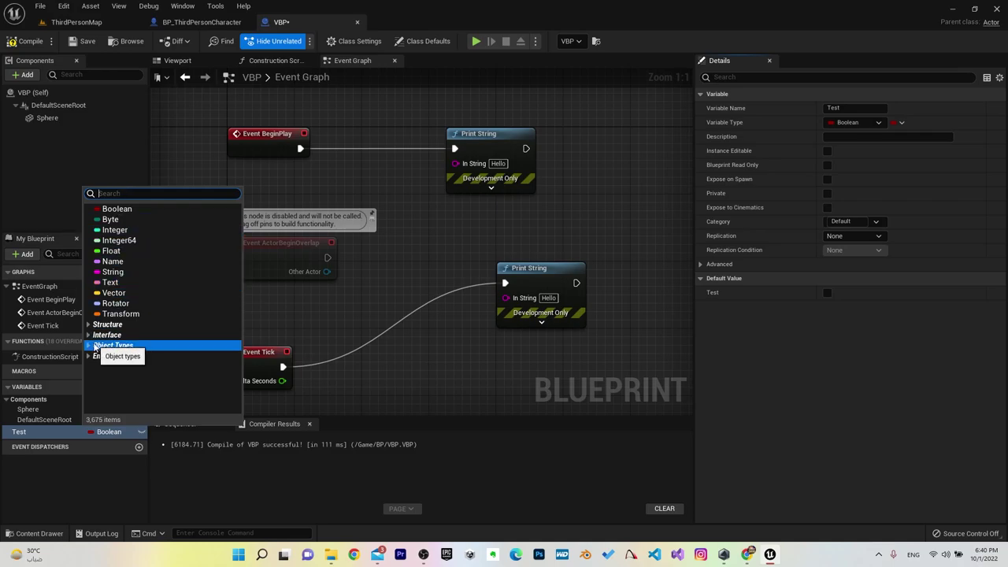
click(88, 326)
scroll(134, 338, down, 10)
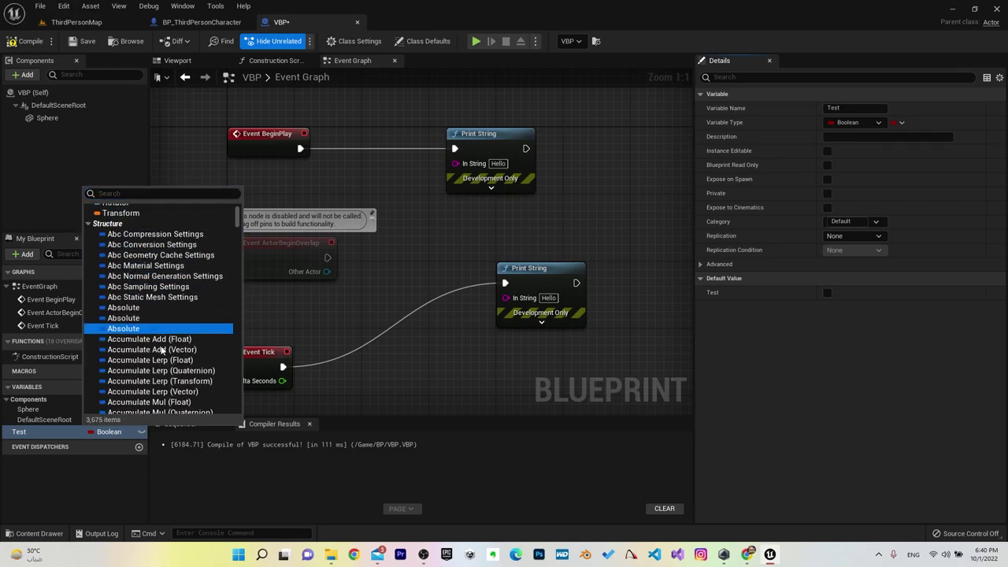
click(76, 467)
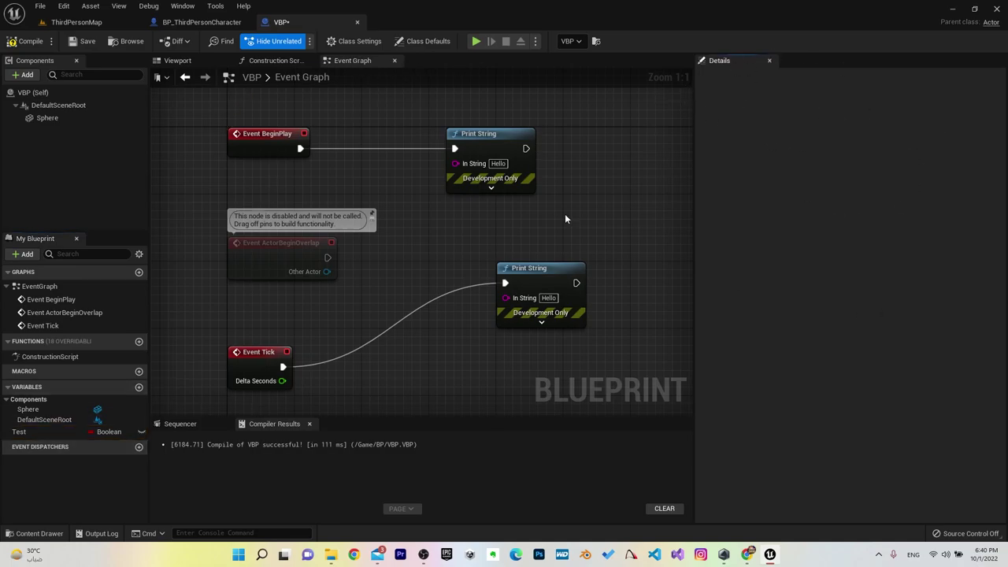
Step: Set the VBP Sphere's Materials Element 0 to M_Brick_Clay_New
click(49, 118)
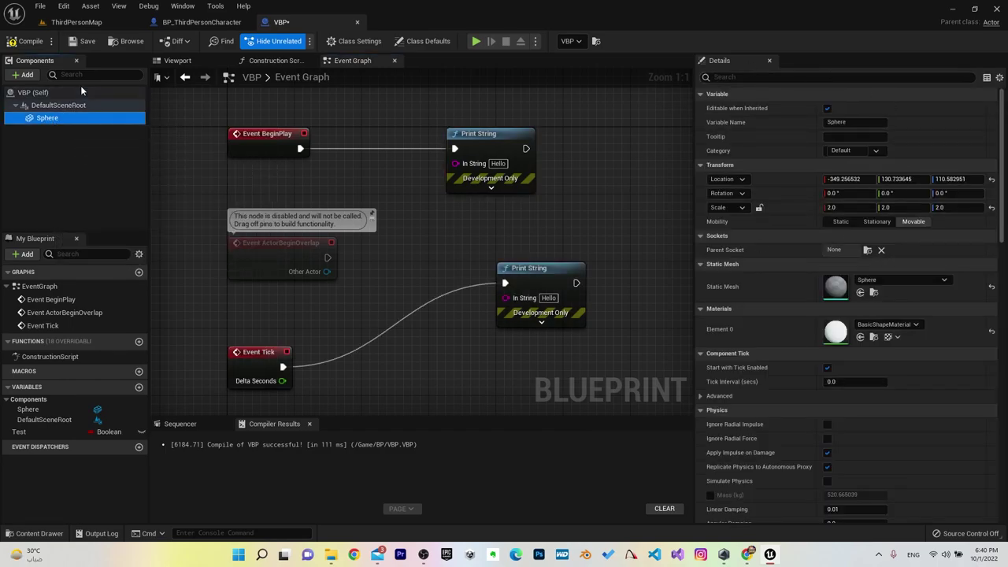
click(68, 299)
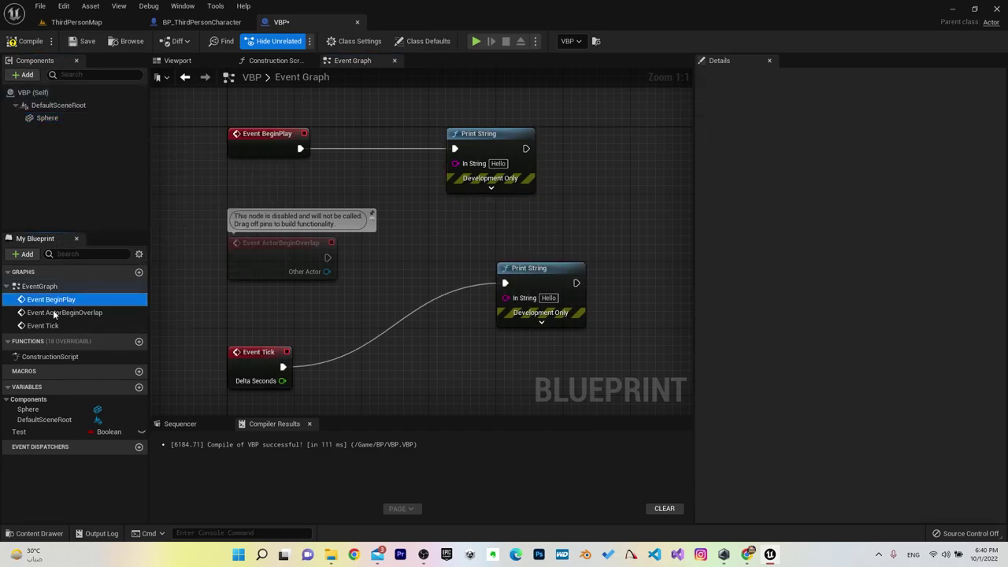
click(40, 431)
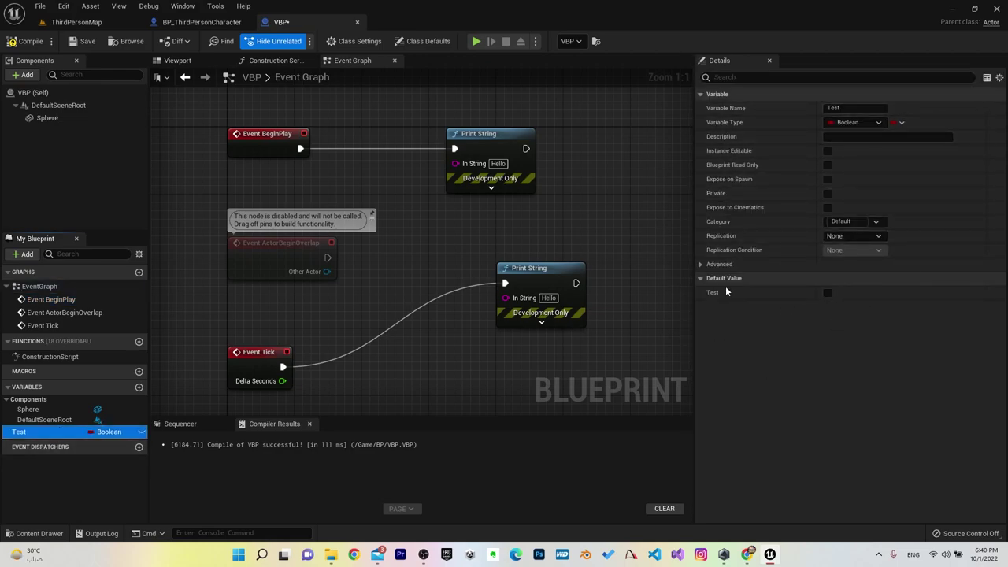
click(28, 119)
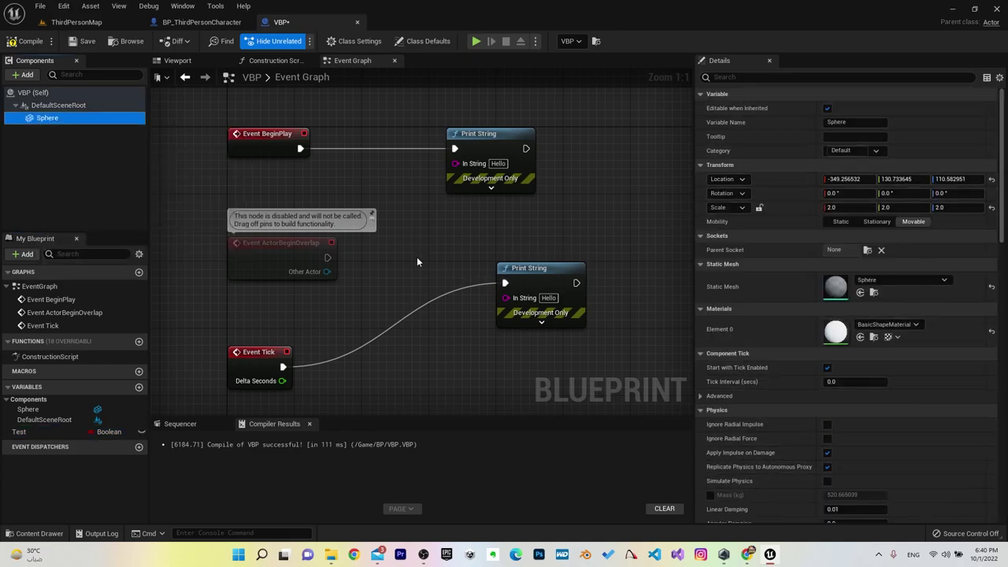
click(891, 323)
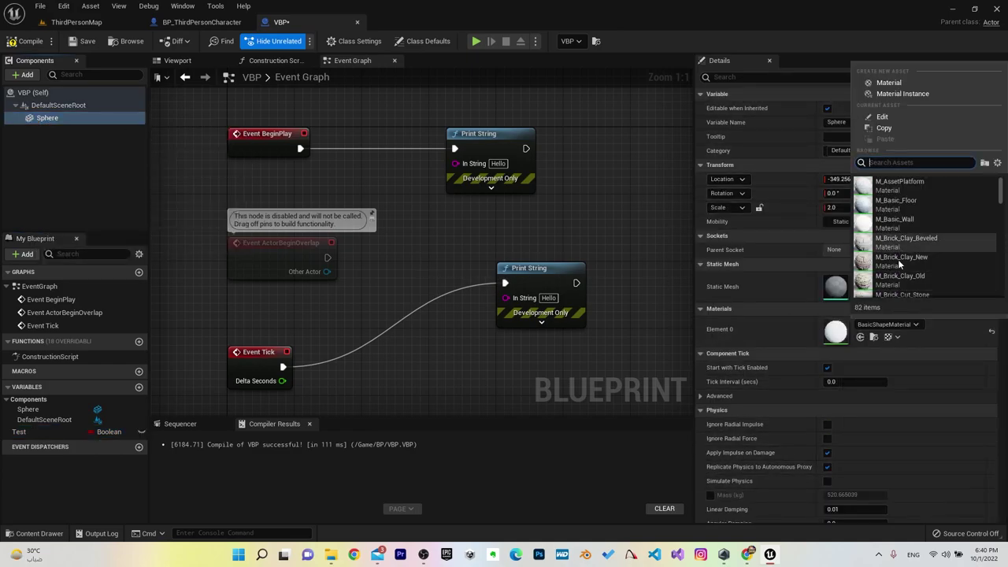
click(898, 260)
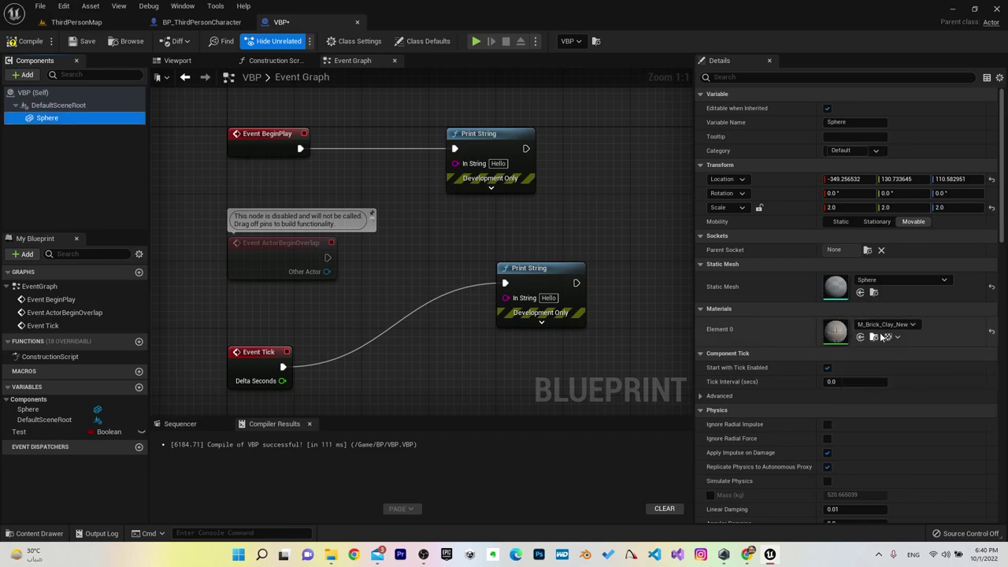
Step: Compile and save VBP, then view the brick-textured spheres in ThirdPersonMap
click(31, 41)
click(77, 41)
click(79, 22)
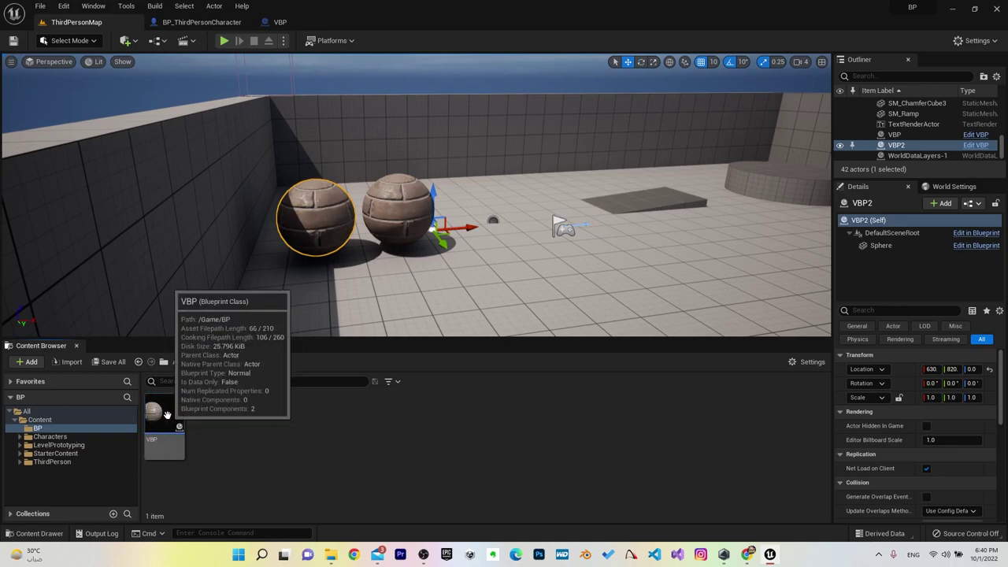
Step: Return to the VBP Blueprint editor, which now reports a successful compile
click(280, 22)
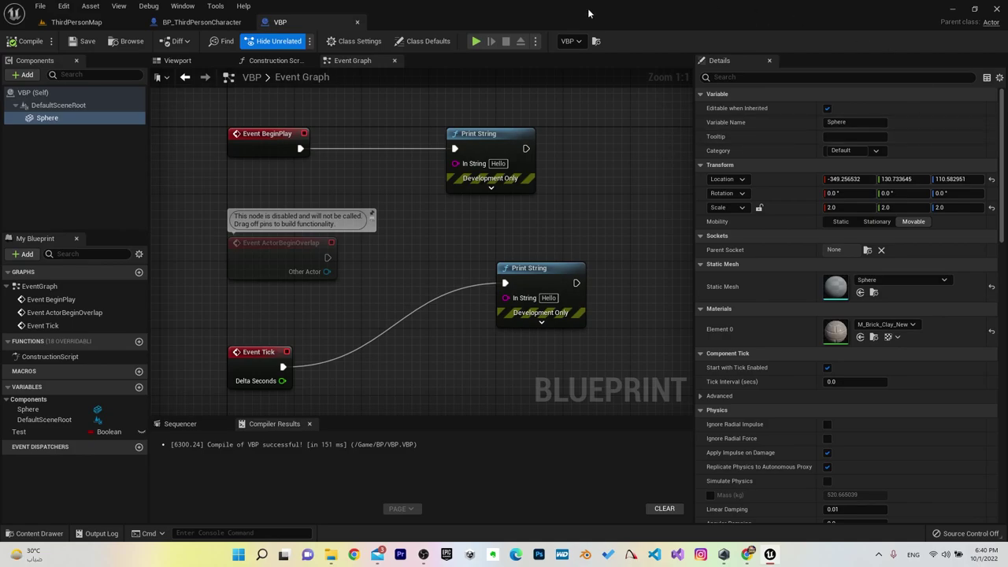